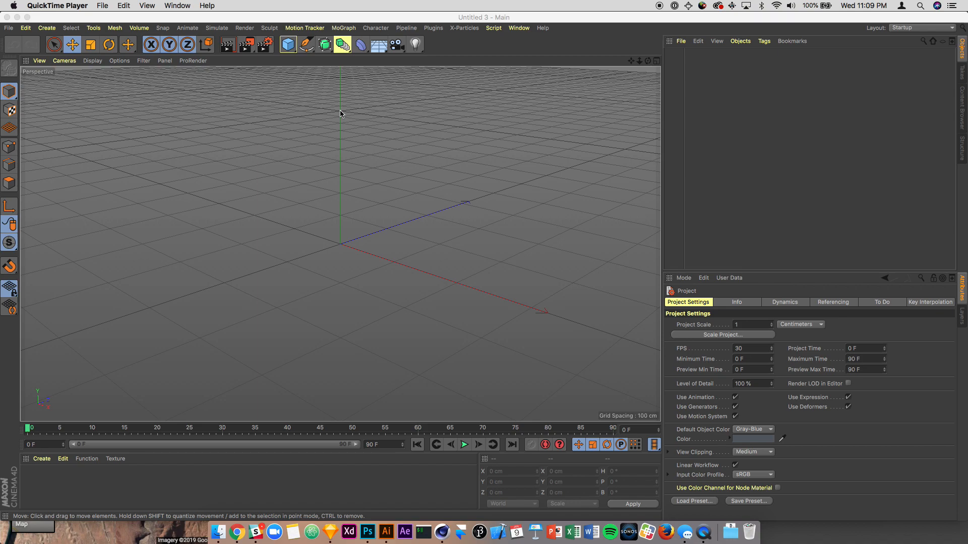
Step: Add a Disc primitive and set its outer radius to 1081/2 cm
left_click(293, 47)
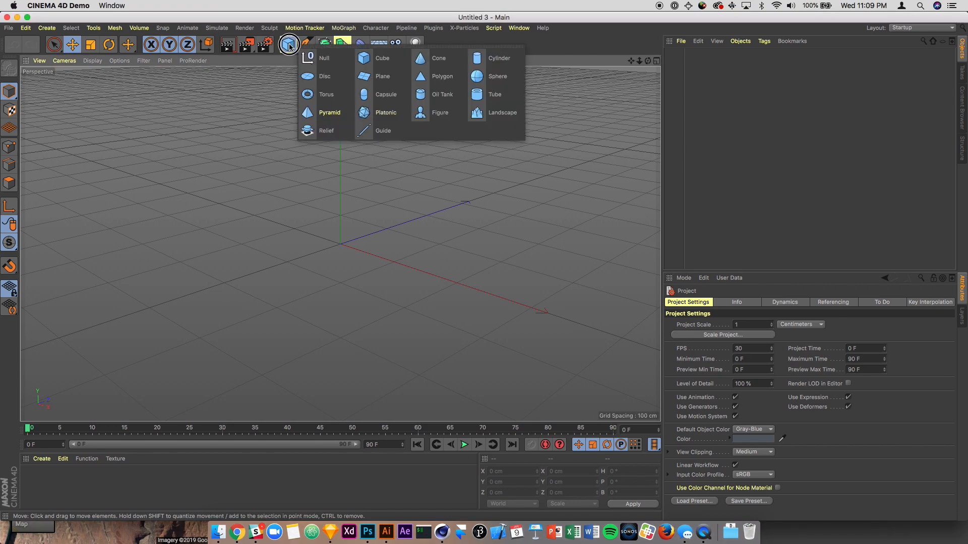
left_click(325, 78)
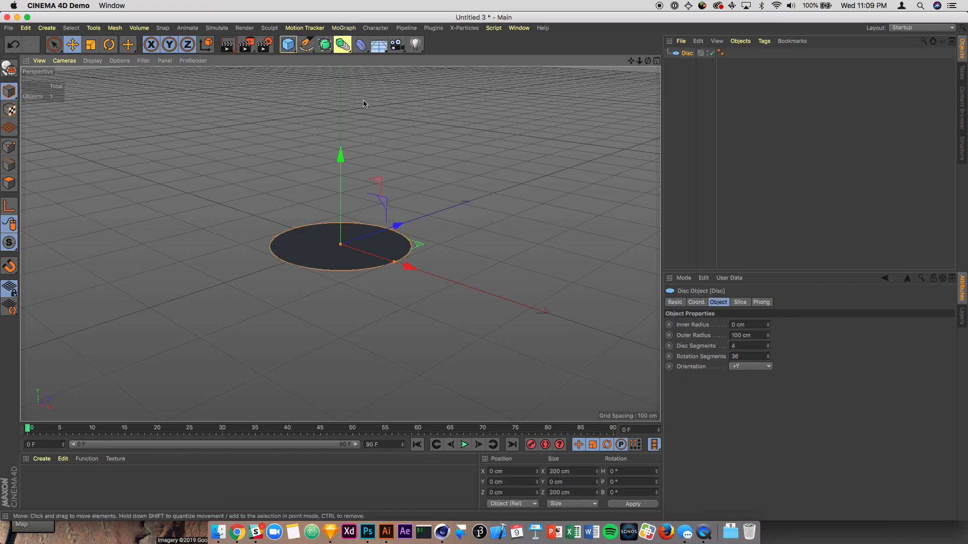
left_click(753, 336)
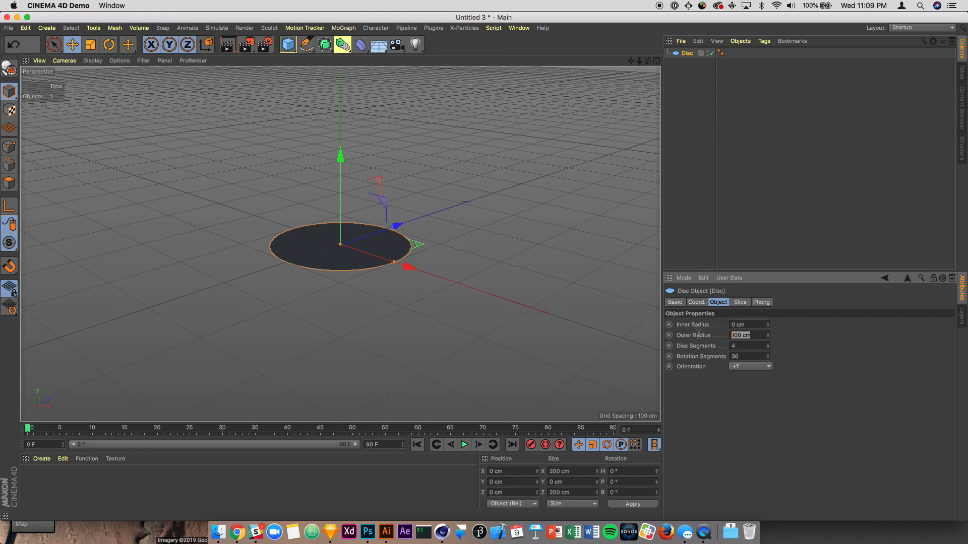
type("1081/2")
key("Tab")
left_click(495, 351)
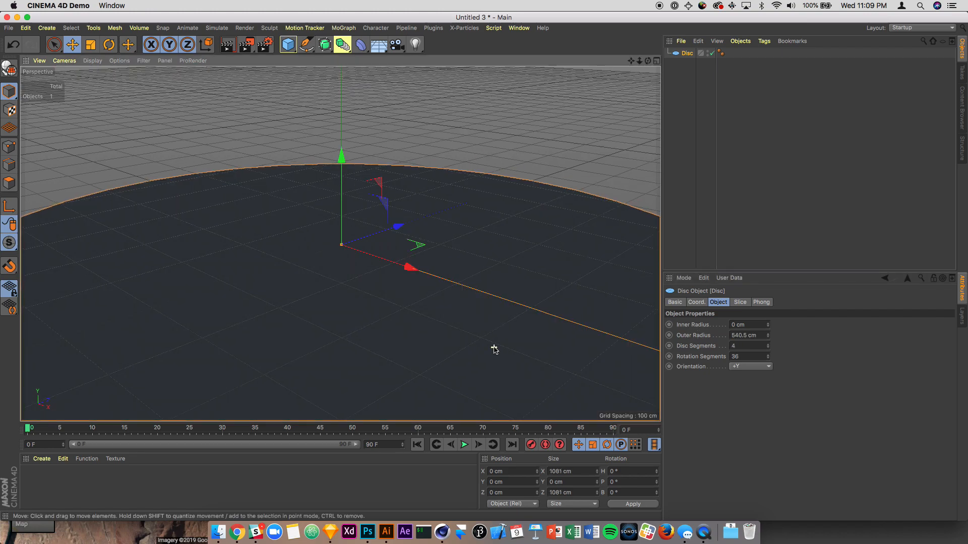
Step: Create a new material and apply it to the disc
scroll(495, 351, "down", 5)
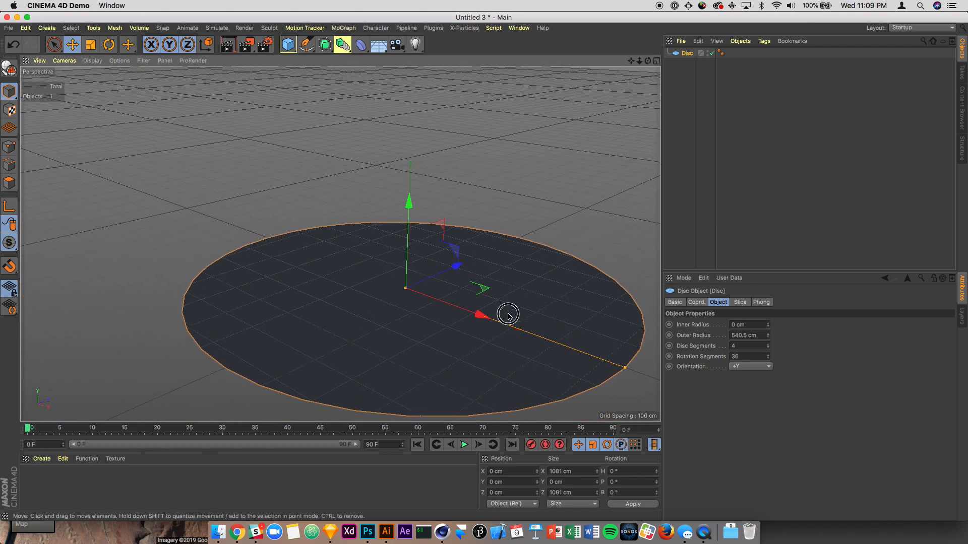
middle_click_drag(510, 315, 449, 267, "alt")
left_click(44, 482)
double_click(44, 482)
left_click_drag(31, 479, 266, 329)
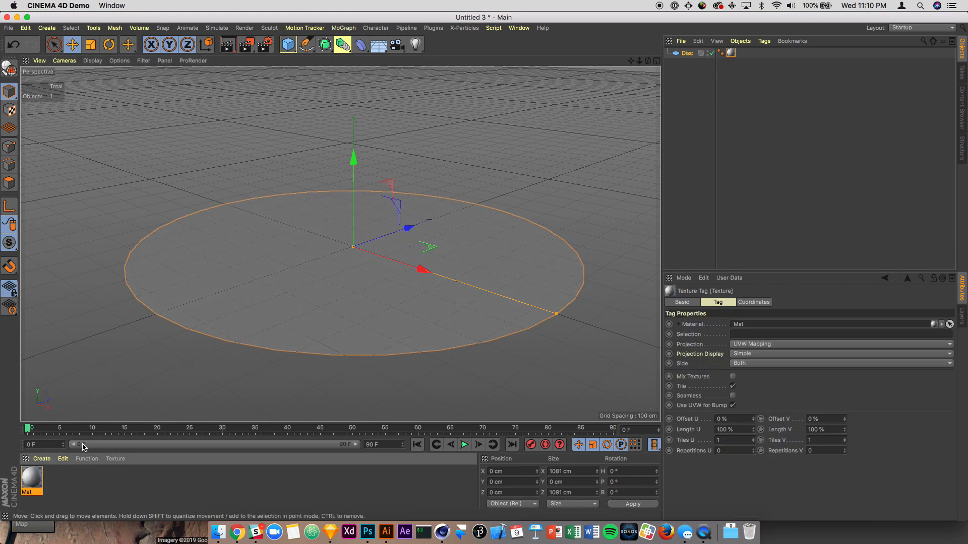
Step: Turn off the new material's reflectance channel and turn on its displacement channel
double_click(32, 479)
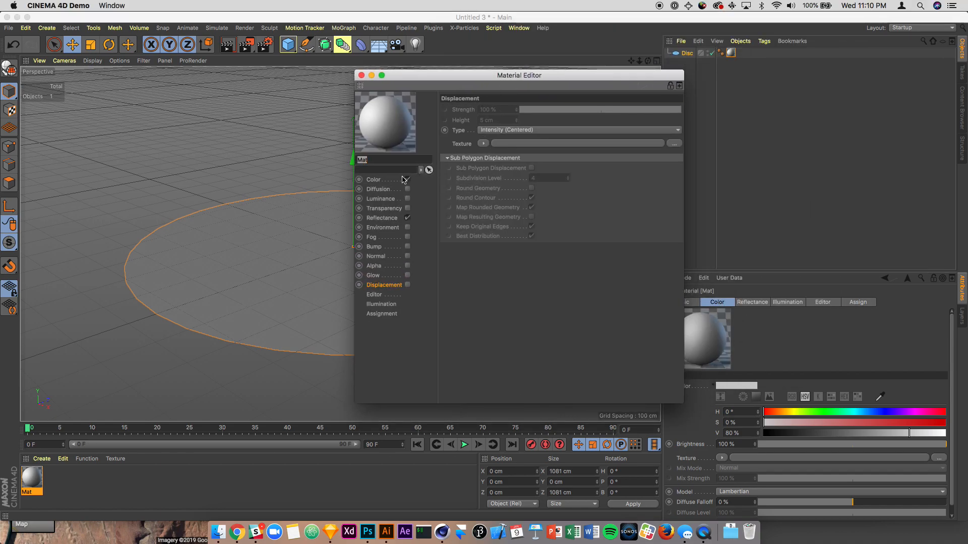
left_click(407, 217)
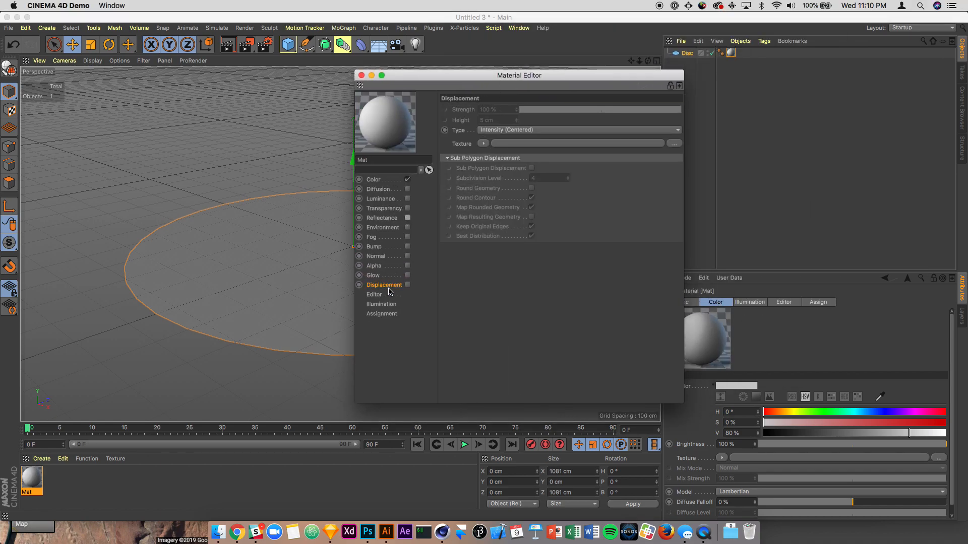
left_click(408, 285)
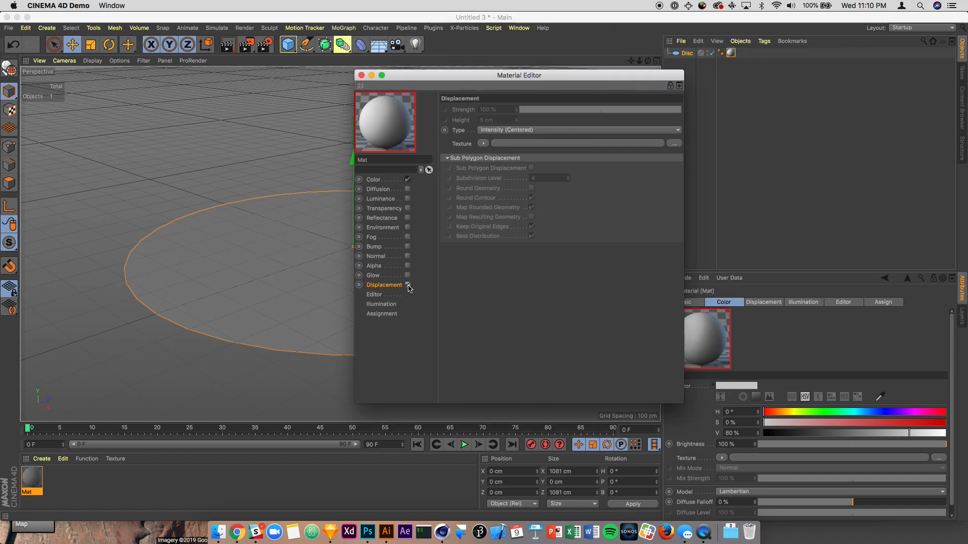
Step: Load "hrshoe Height Map (Merged).png" as the displacement texture without copying it to the project location
left_click(510, 145)
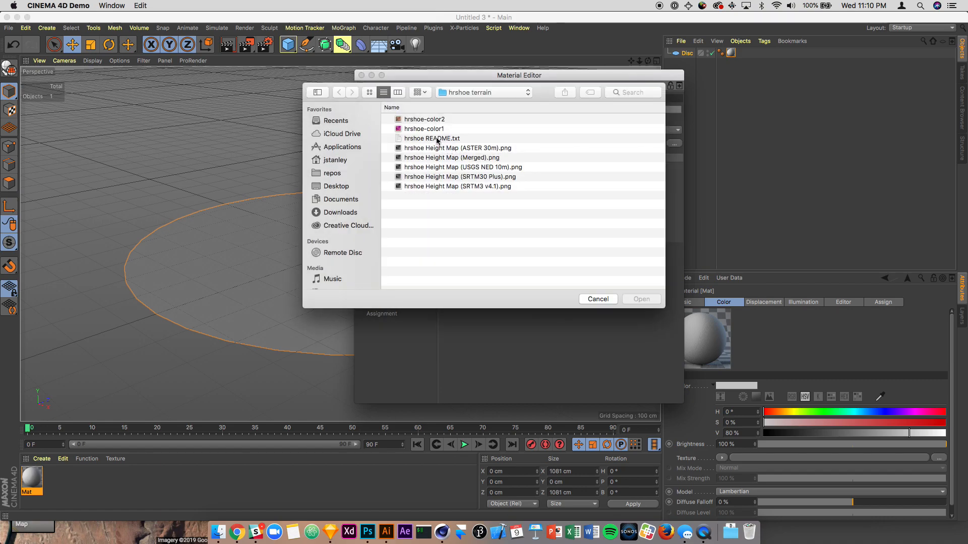
double_click(434, 158)
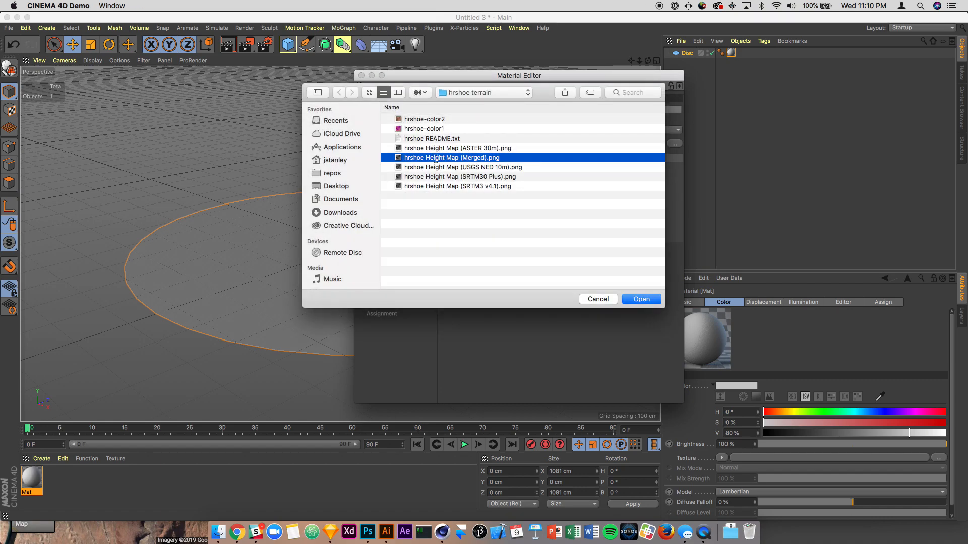
left_click(512, 181)
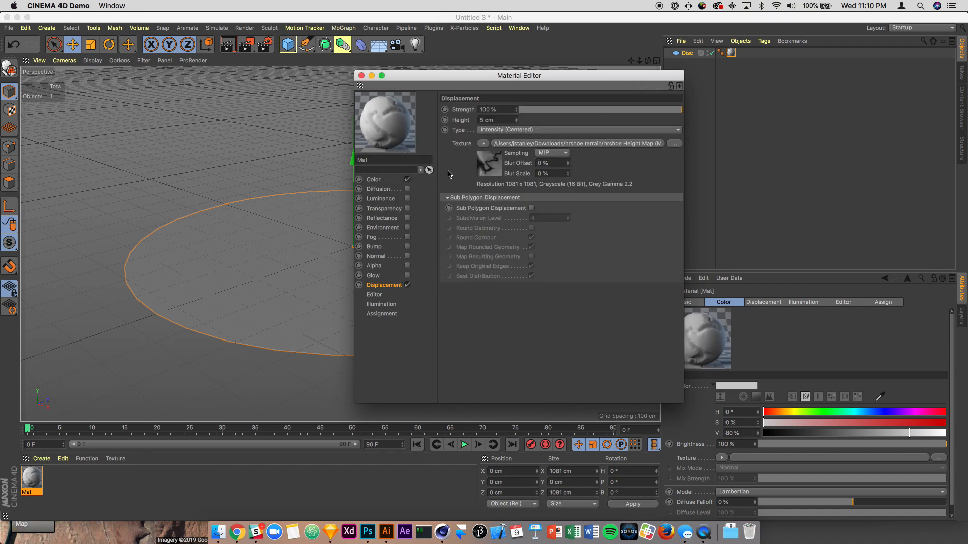
Step: Set the material's displacement height to 88 cm
left_click(502, 119)
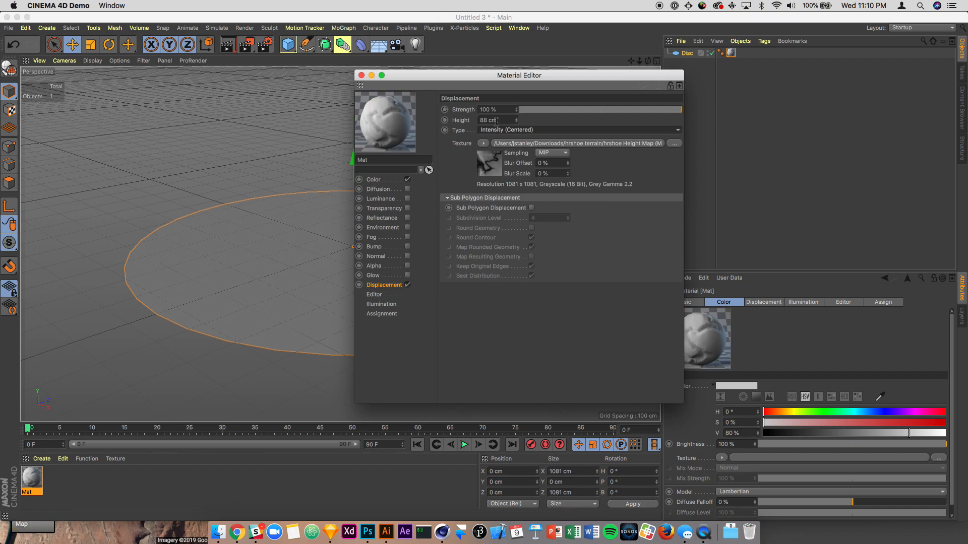
left_click(500, 141)
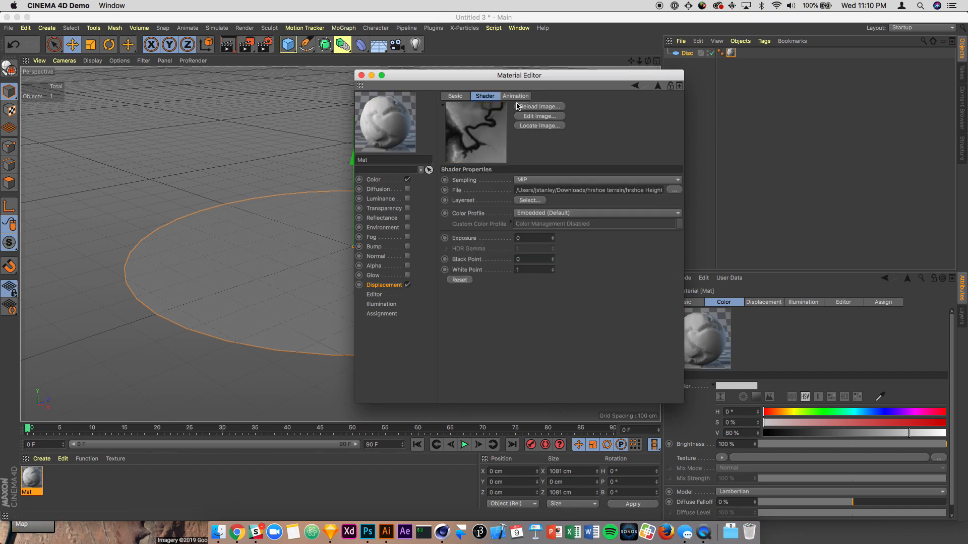
left_click(657, 89)
Step: Set the displacement type to Intensity and enable Sub Polygon Displacement
left_click(521, 130)
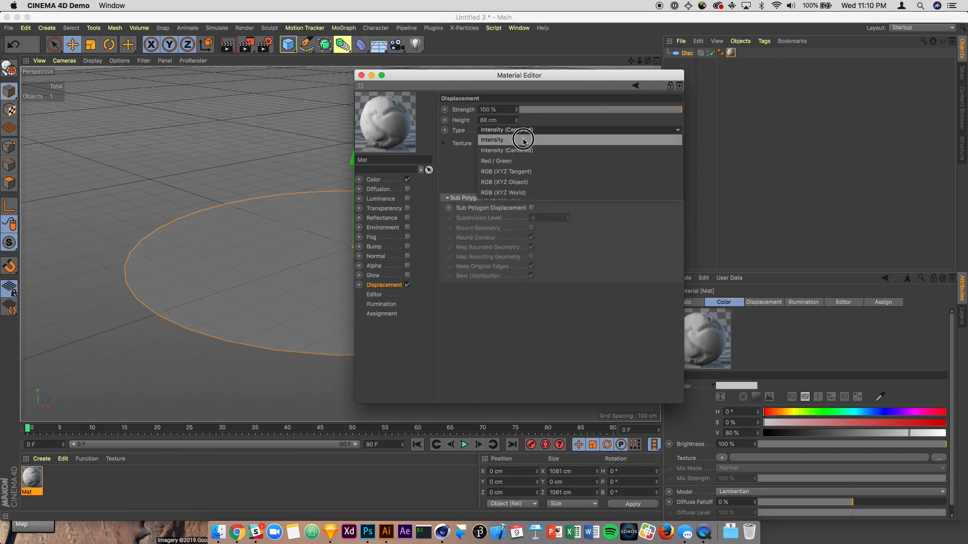
left_click(521, 137)
left_click(532, 207)
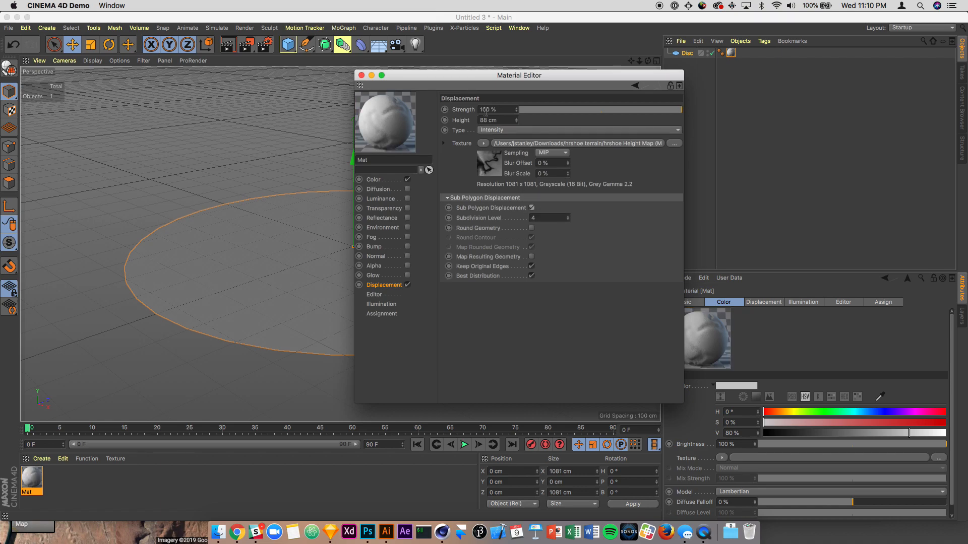
Step: Move the Material Editor clear of the viewport and render the view to preview the displaced terrain
left_click_drag(456, 75, 783, 157)
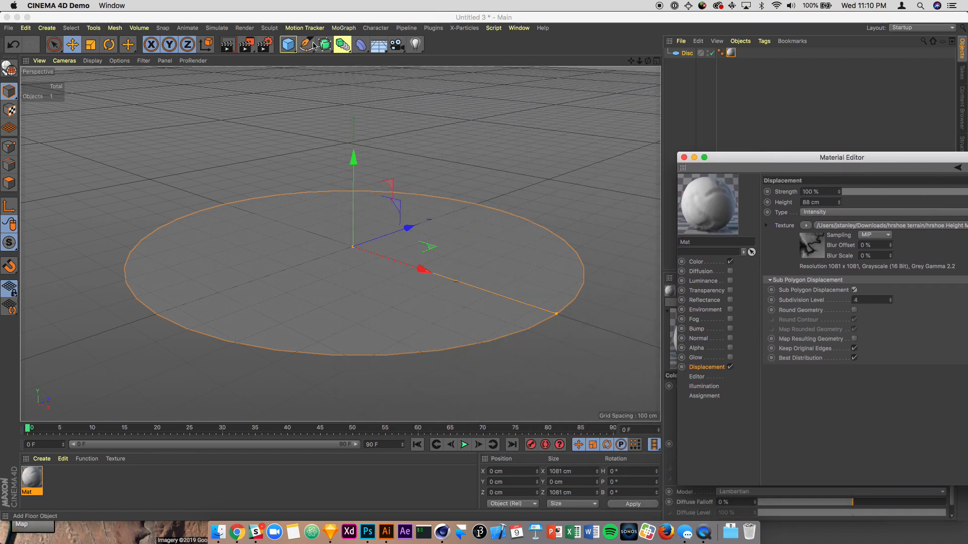
left_click(227, 45)
left_click(228, 45)
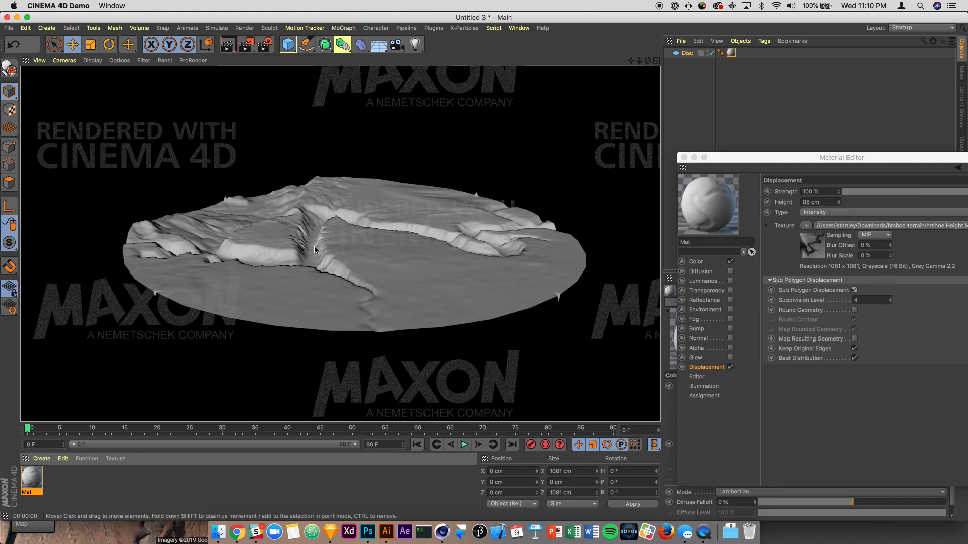
Step: Load hrshoe-color1 as the material's color texture without copying it to the project, and render a preview of the view
left_click(705, 262)
left_click(857, 263)
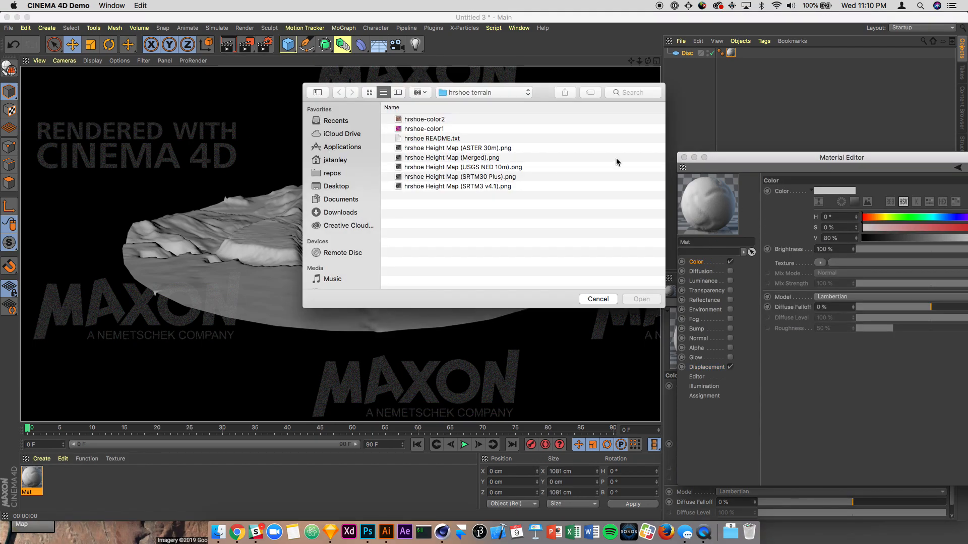
double_click(438, 128)
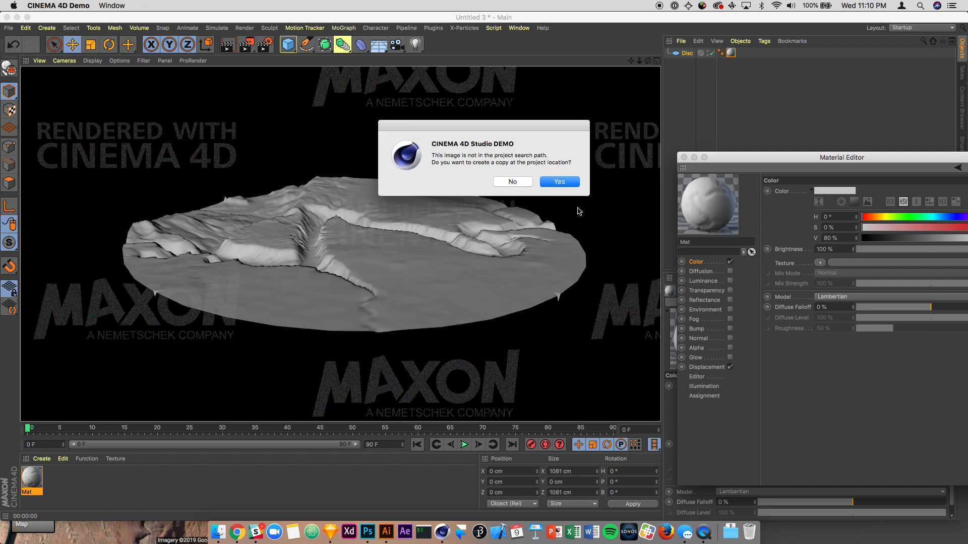
left_click(510, 181)
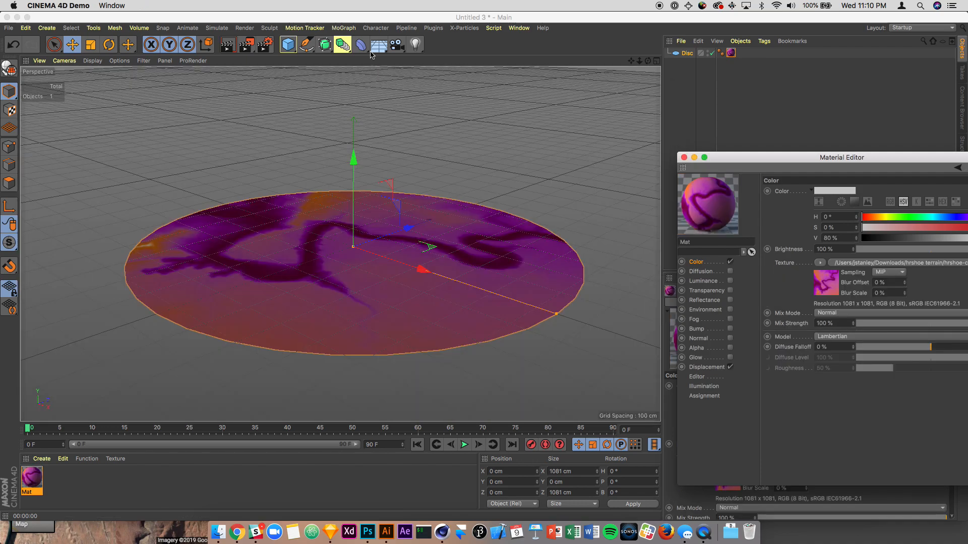
left_click(226, 47)
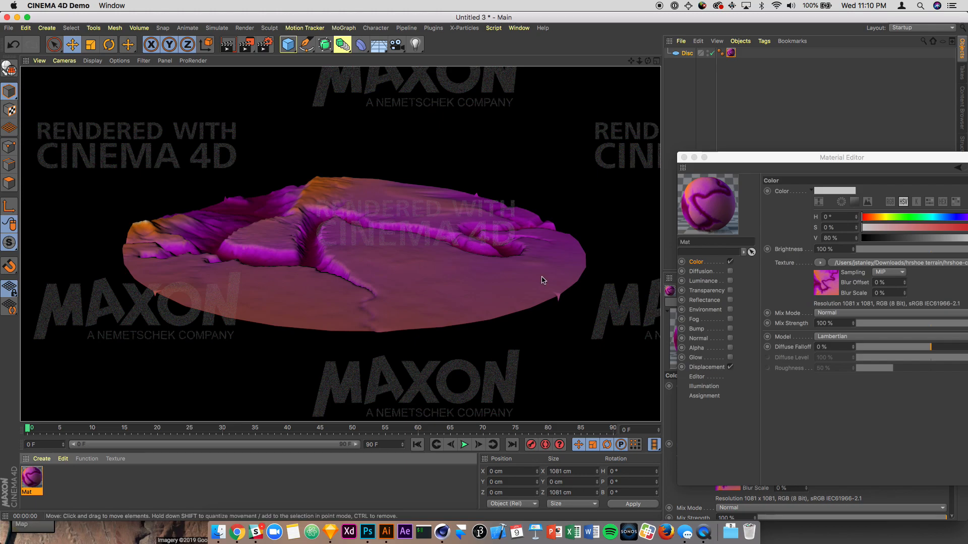
Step: Set the disc to 8 disc segments and 72 rotation segments, and render the view to check the finer terrain
left_click_drag(724, 158, 877, 152)
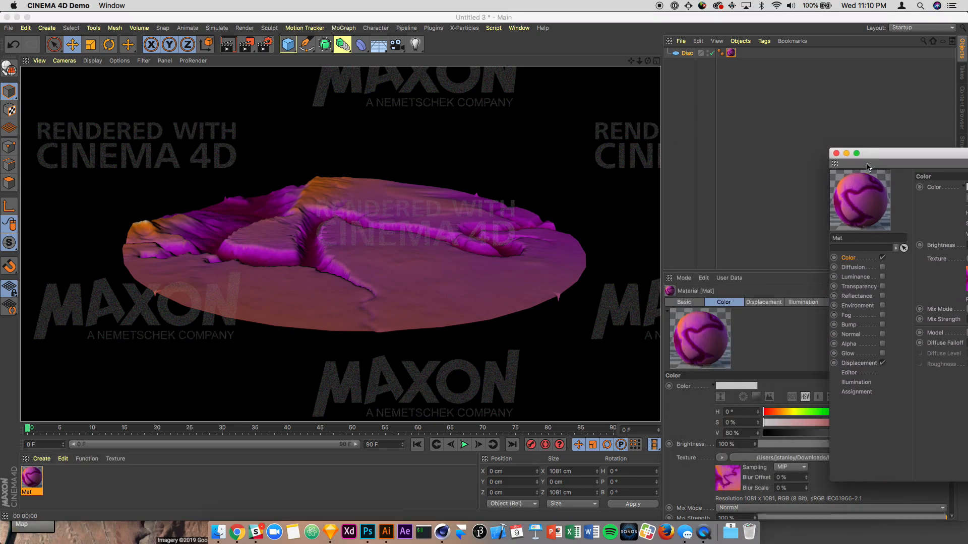
left_click(686, 53)
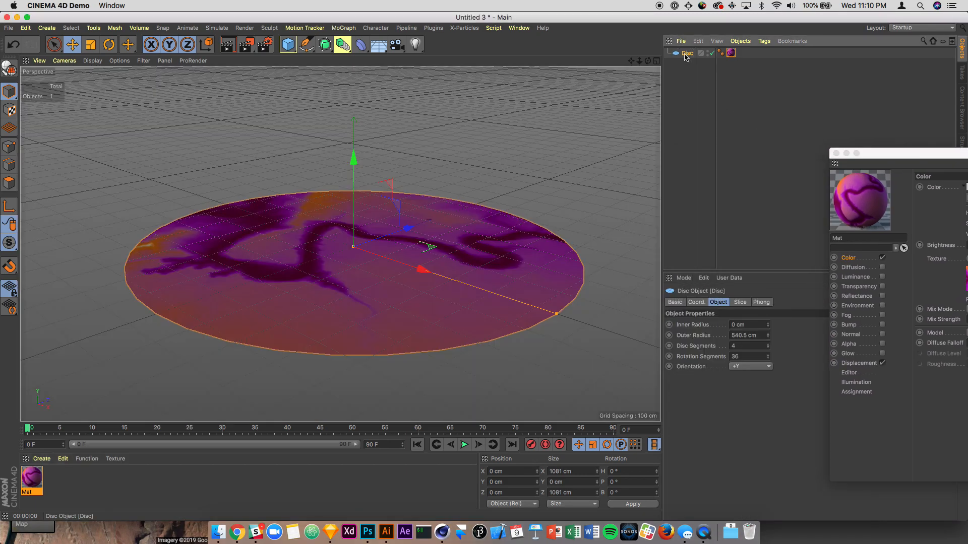
double_click(745, 345)
type("8")
key("Tab")
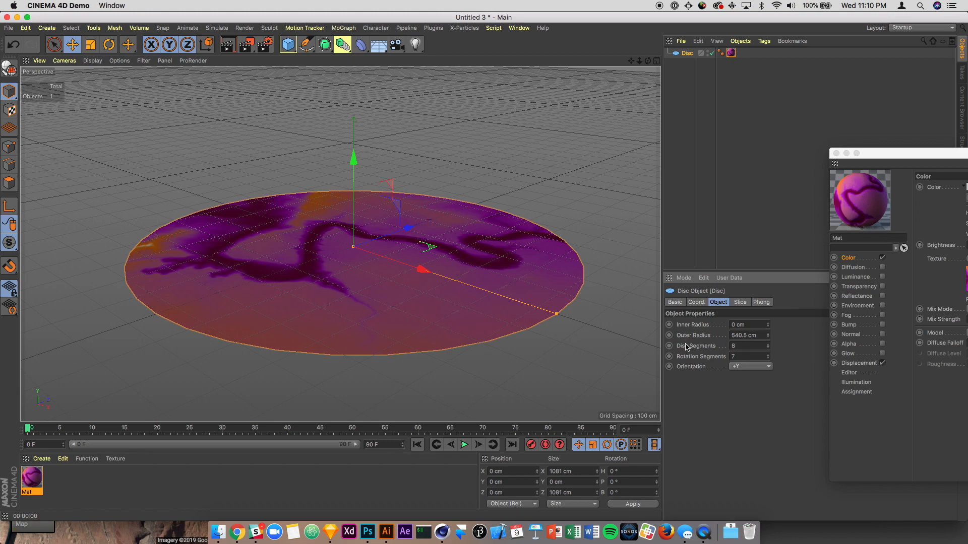
type("72")
key("Return")
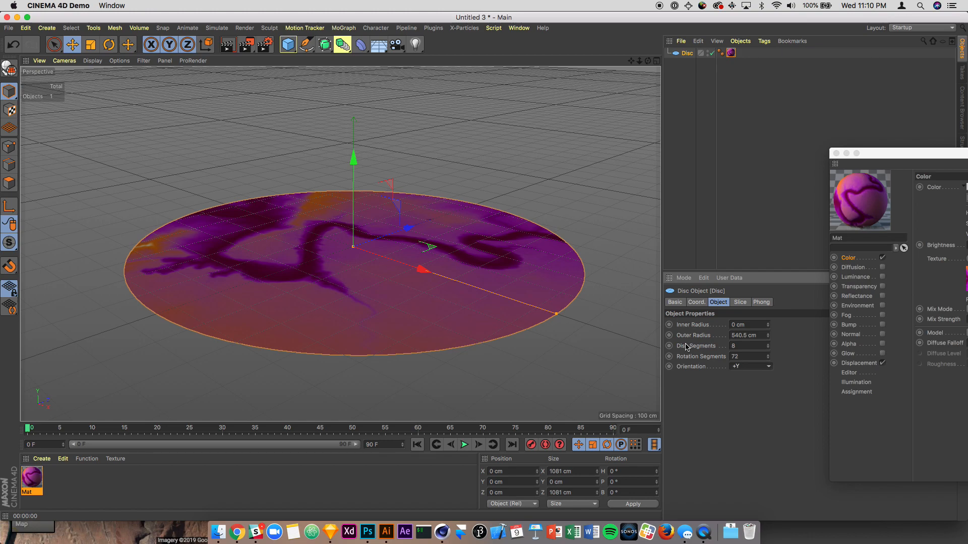
left_click(228, 46)
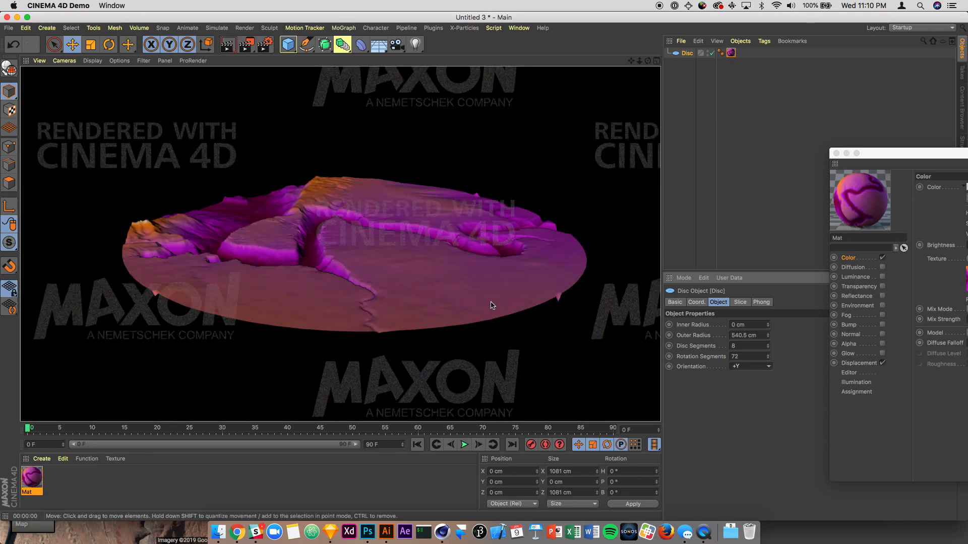
Step: Switch the viewport display to shading with lines so the disc's mesh segments show
left_click(687, 54)
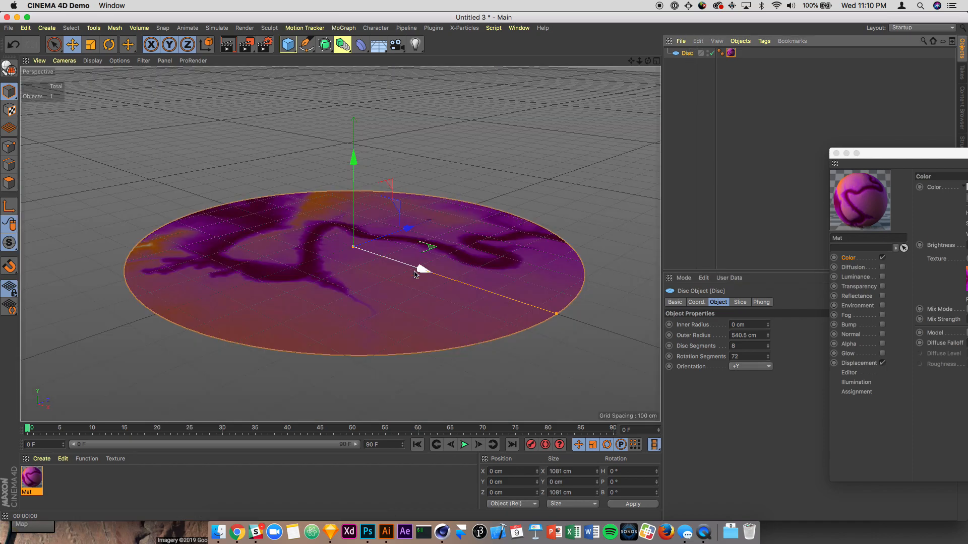
left_click(92, 60)
left_click(107, 87)
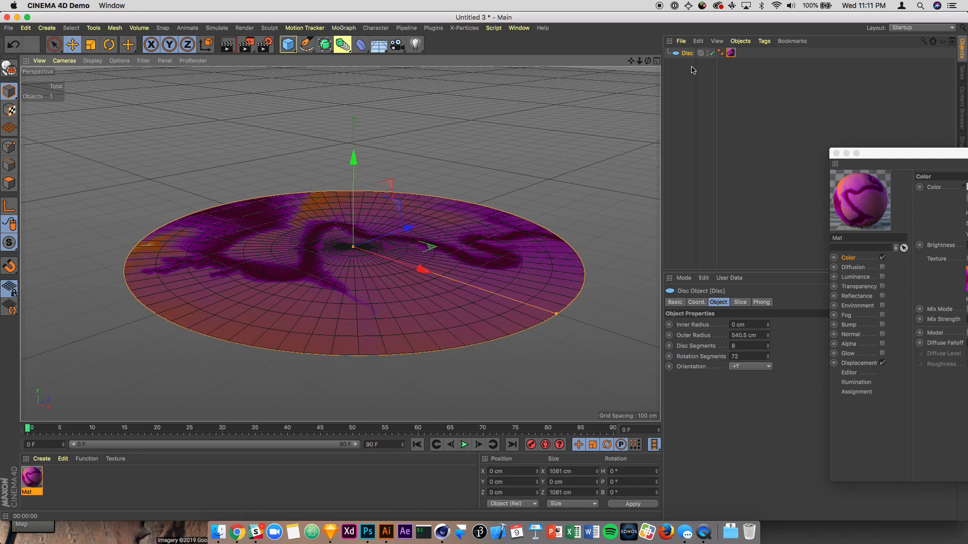
Step: Duplicate the disc, move the copy about 1230 cm along the Z axis, and reselect the original disc
key("ctrl+c")
key("ctrl+v")
left_click_drag(406, 229, 611, 113)
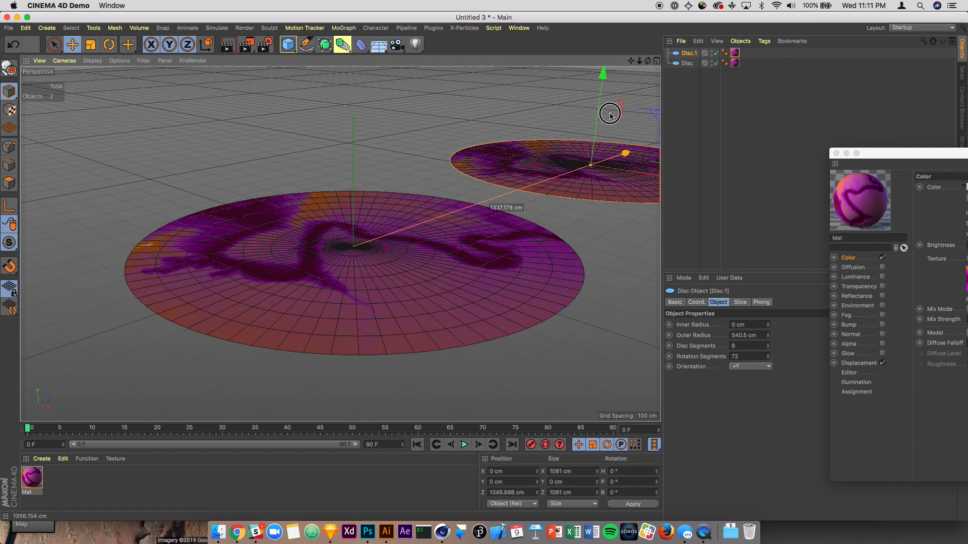
left_click(453, 210)
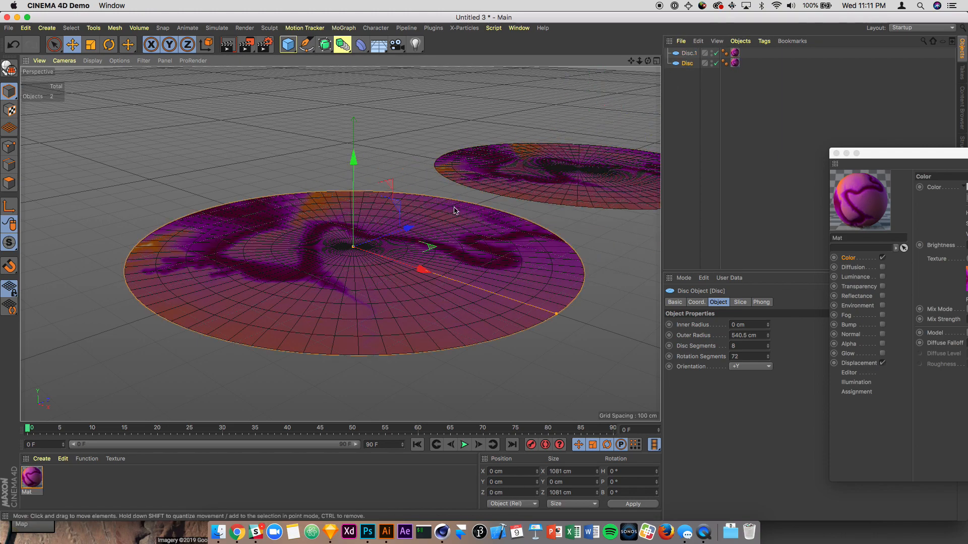
Step: Rename the duplicated disc as "first"
left_click(690, 54)
double_click(690, 54)
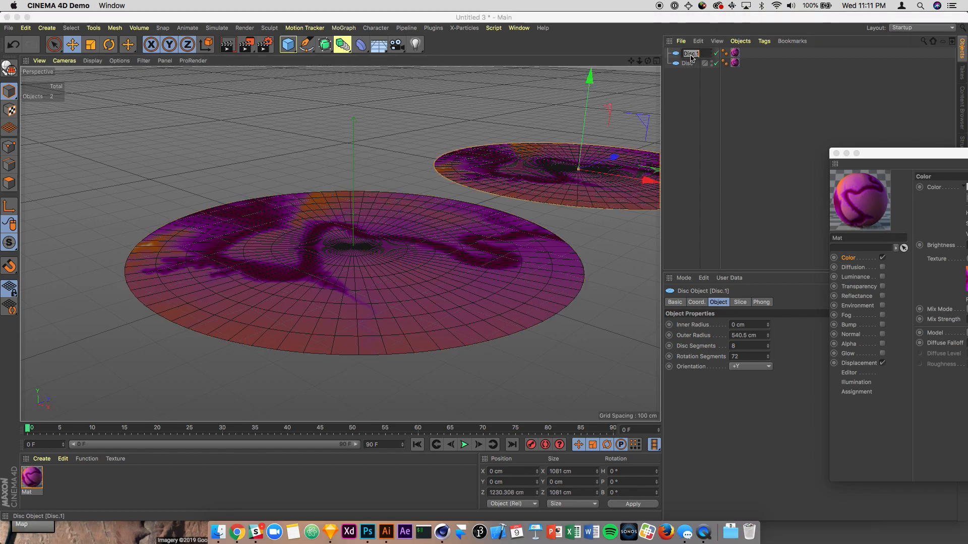
type("first")
key("Return")
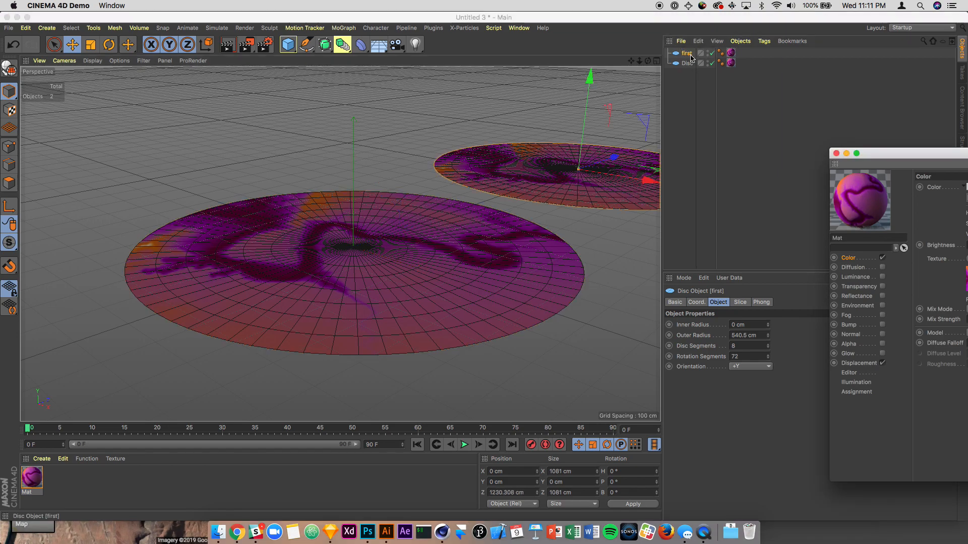
Step: Add a Displacer deformer and make it a child of the original disc
left_click(686, 64)
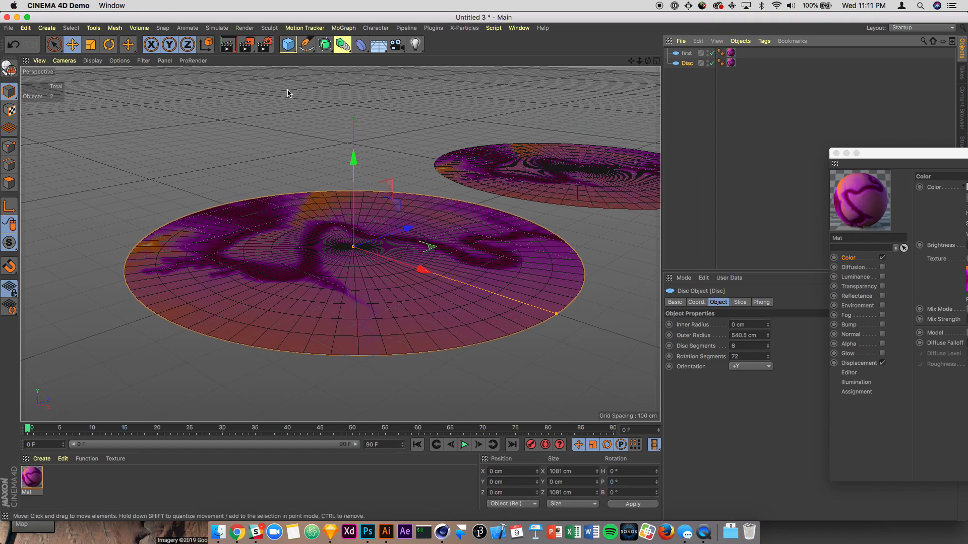
left_click(361, 46)
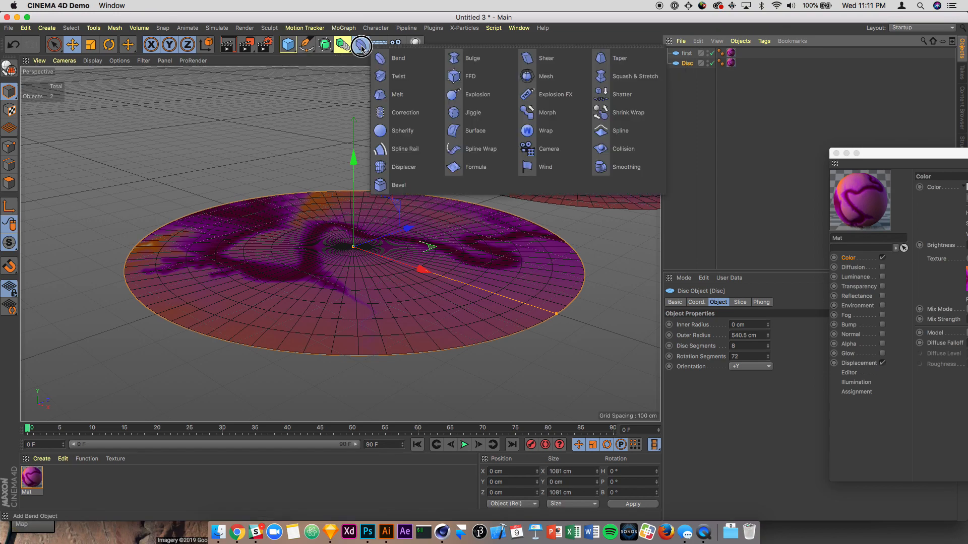
left_click(402, 170)
left_click_drag(693, 52, 692, 74)
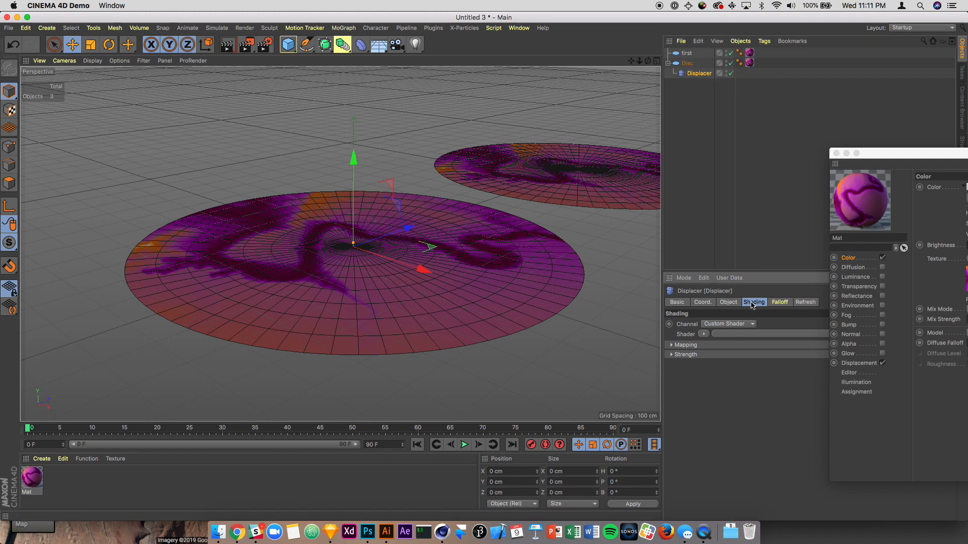
Step: Set the Displacer's shading channel to Displacement and link the original disc's texture tag to it
left_click(738, 325)
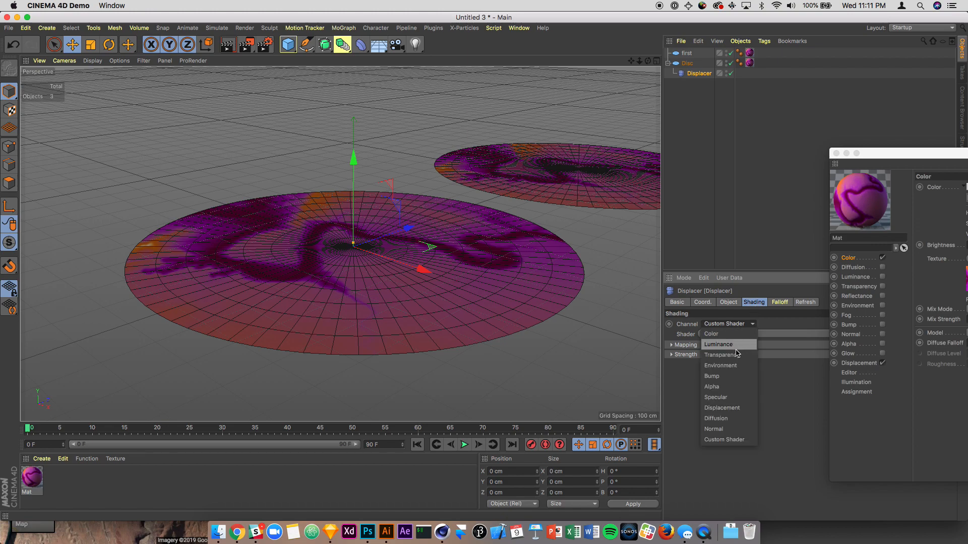
left_click(730, 409)
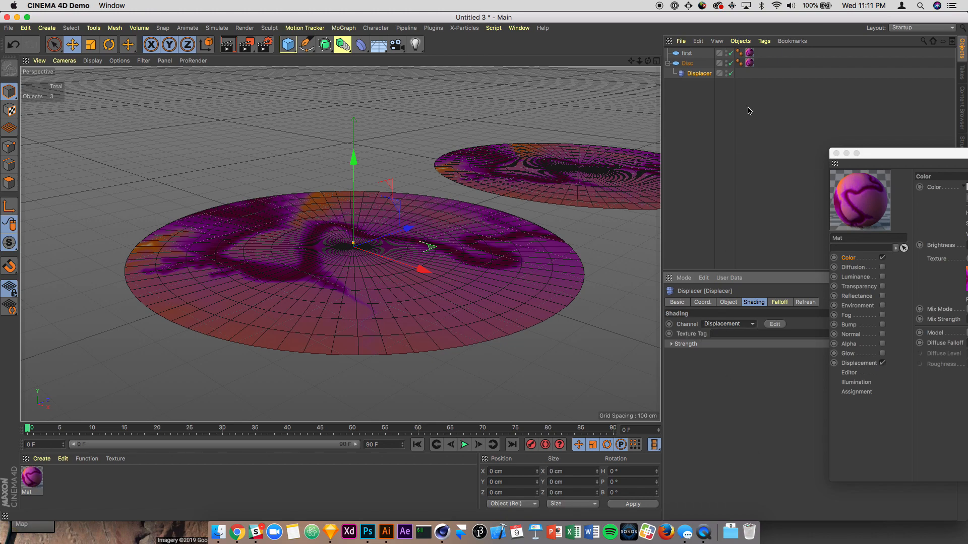
left_click_drag(749, 63, 726, 334)
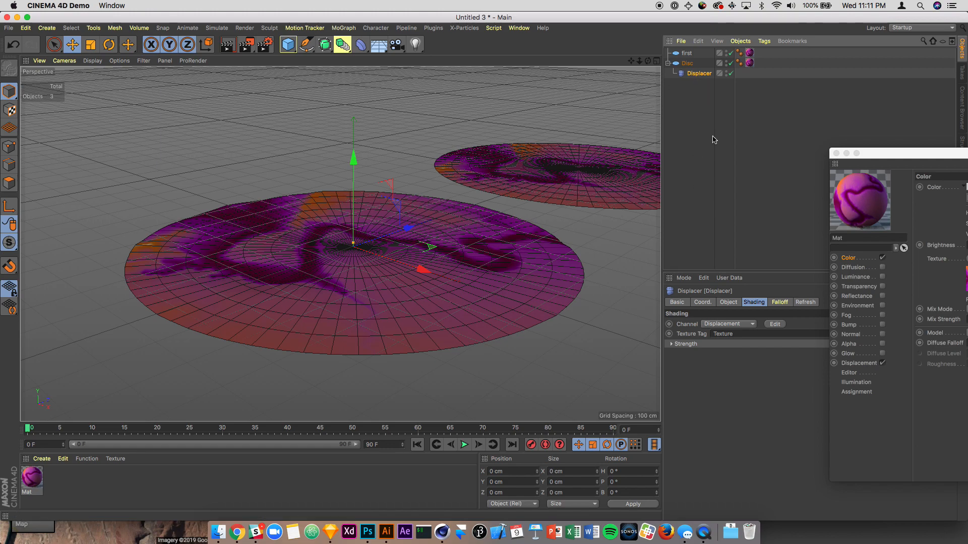
Step: Set the Displacer's height to 88 cm to match the material's displacement height, and render the view to check the terrain
left_click_drag(879, 153, 683, 90)
left_click(665, 300)
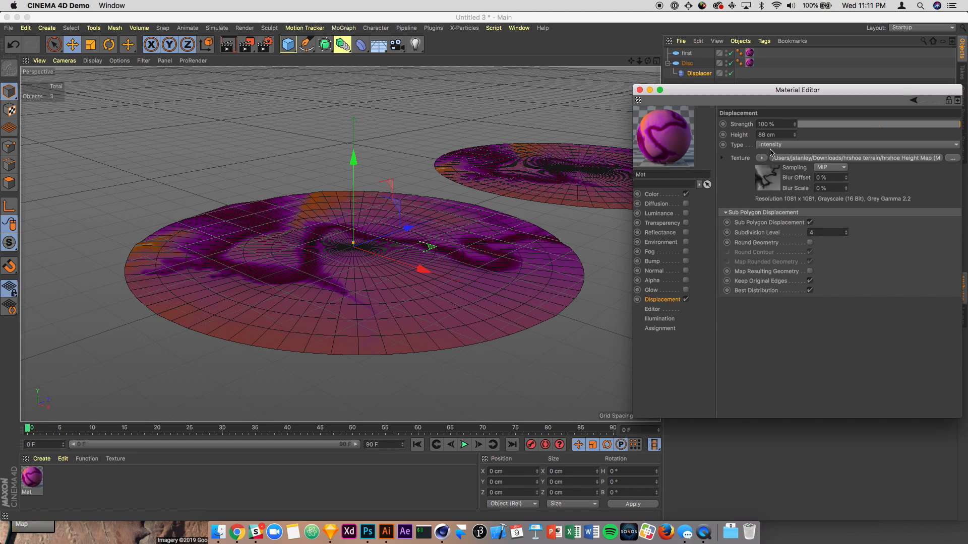
left_click_drag(729, 91, 967, 117)
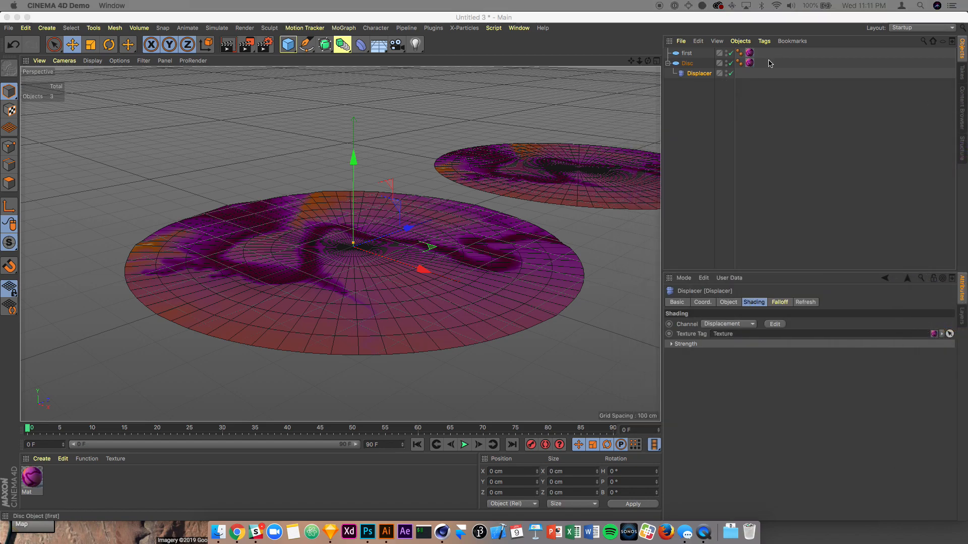
left_click(750, 64)
left_click(699, 73)
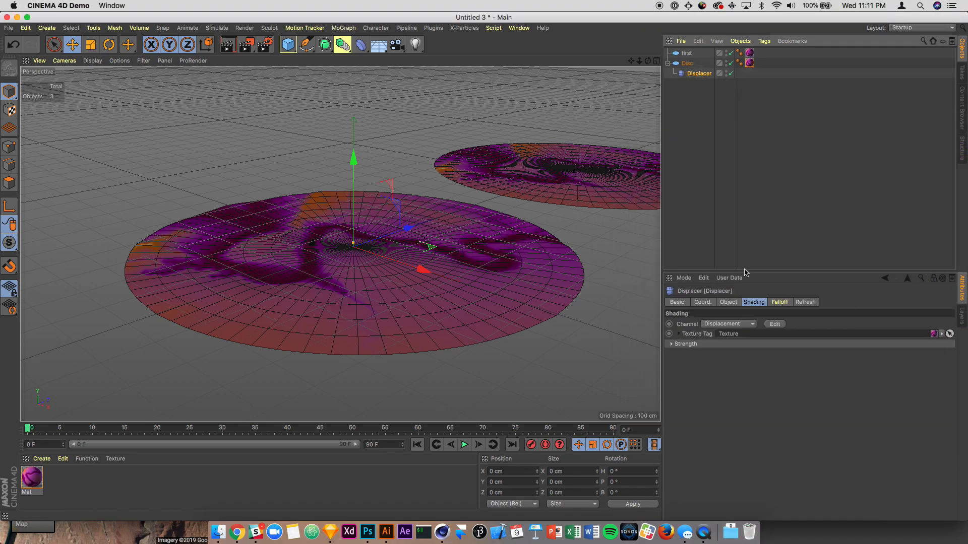
left_click(730, 305)
double_click(725, 350)
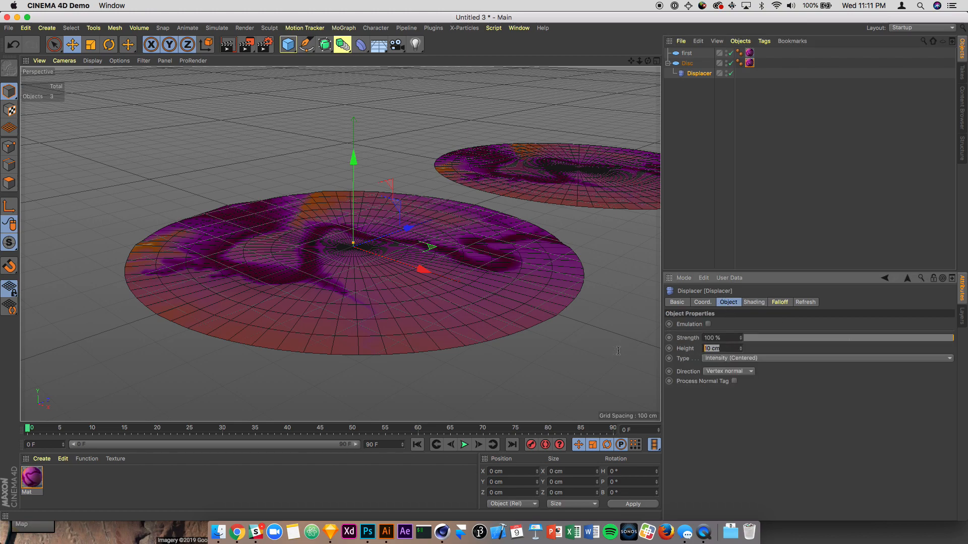
type("88")
key("Return")
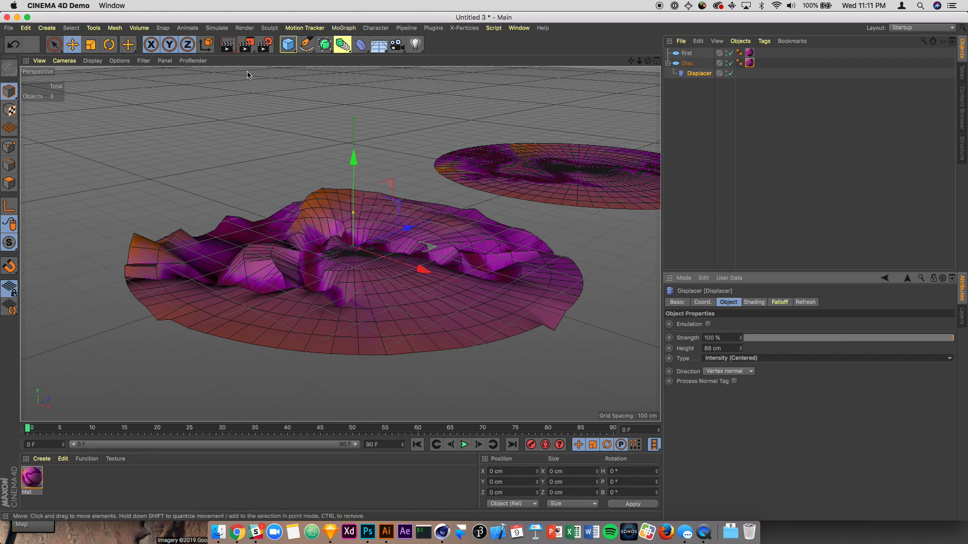
left_click(228, 46)
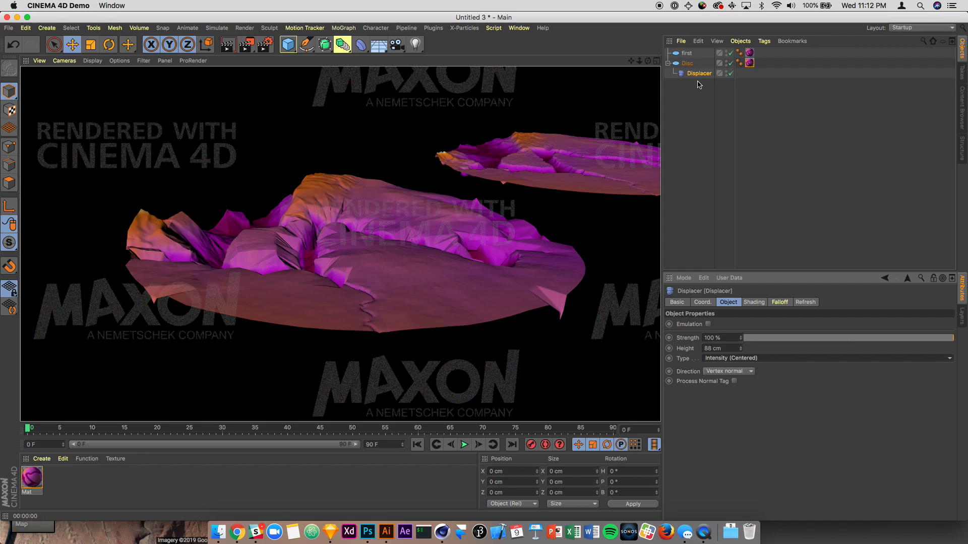
left_click(707, 131)
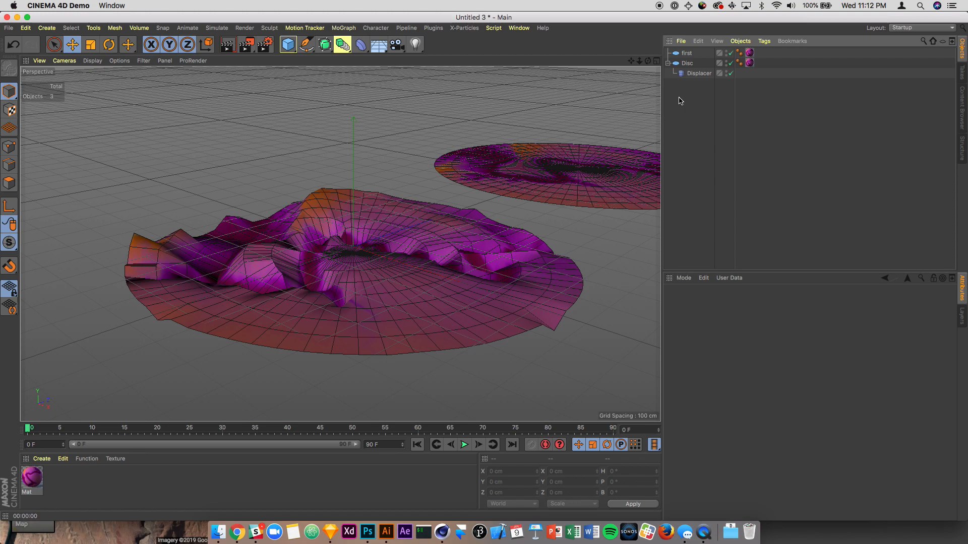
Step: Place the original disc inside a Subdivision Surface and check the subdivision level in the material's displacement settings
left_click(685, 63)
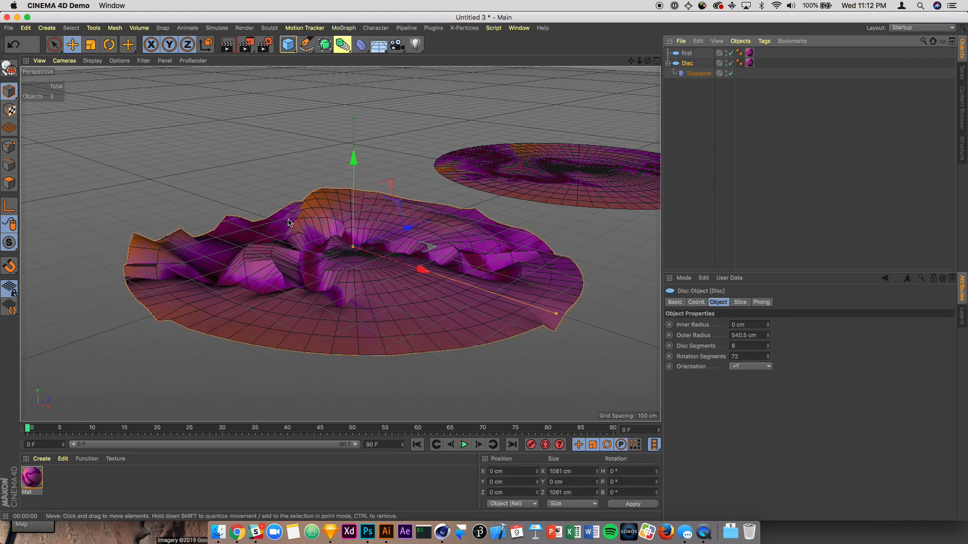
left_click(325, 45, "alt")
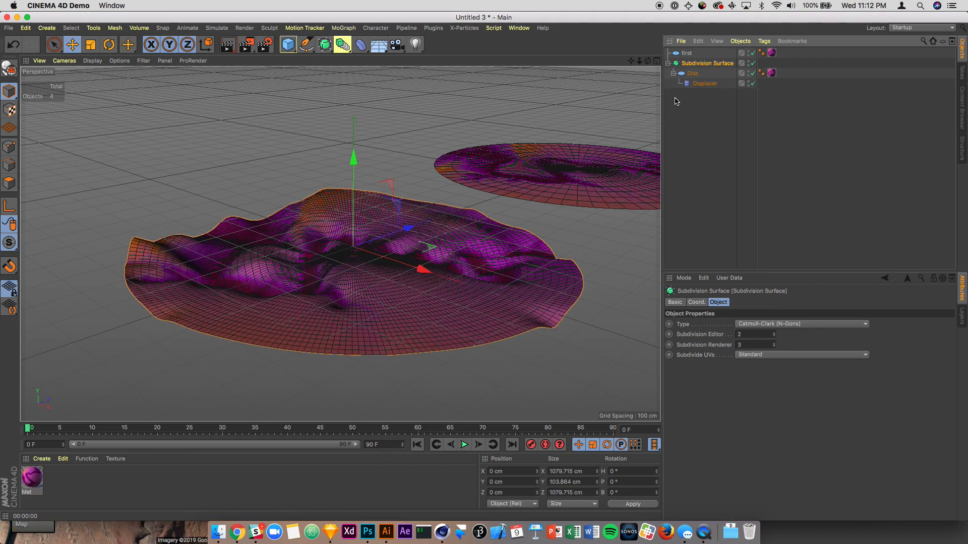
double_click(771, 74)
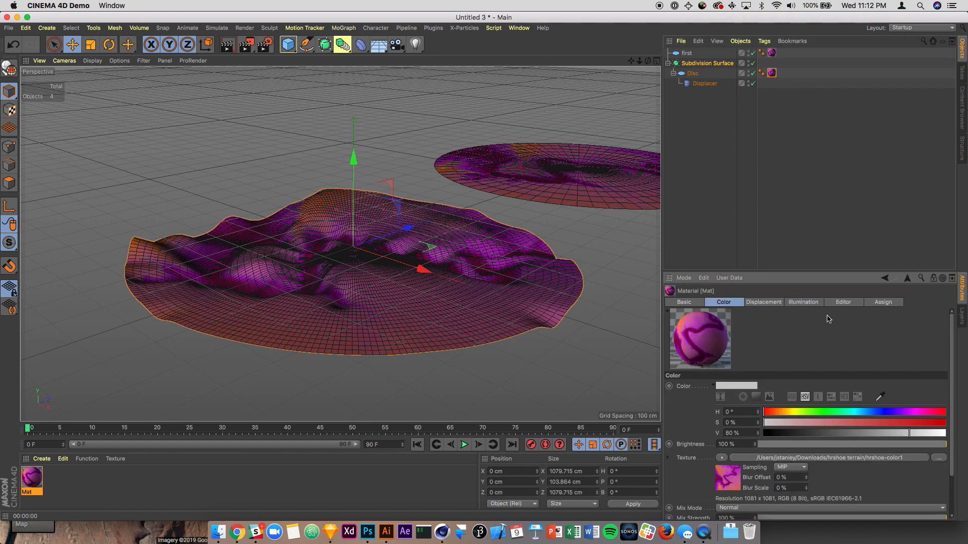
left_click(763, 302)
scroll(768, 486, "down", 2)
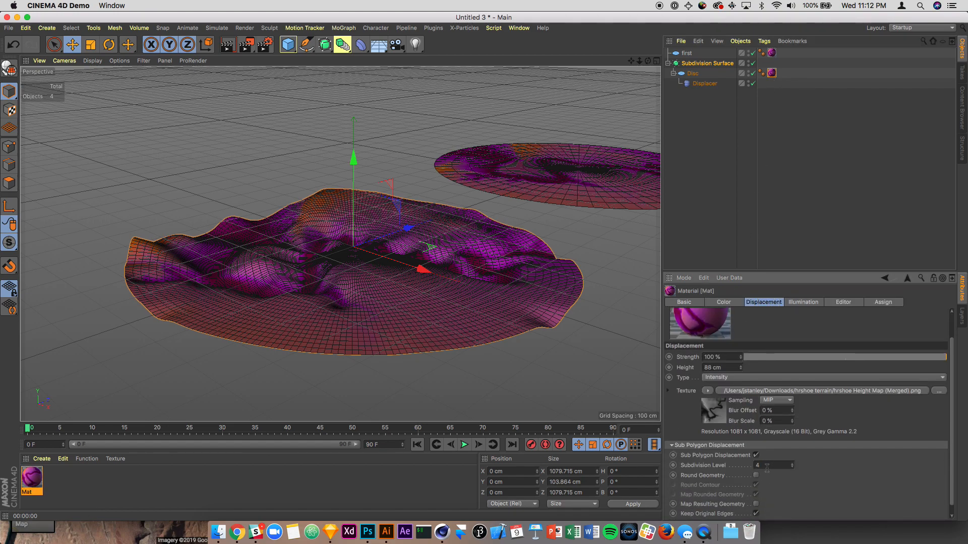
Step: Set the Subdivision Surface's editor and renderer subdivision to 4, and render the view to check the smoother terrain
left_click(699, 64)
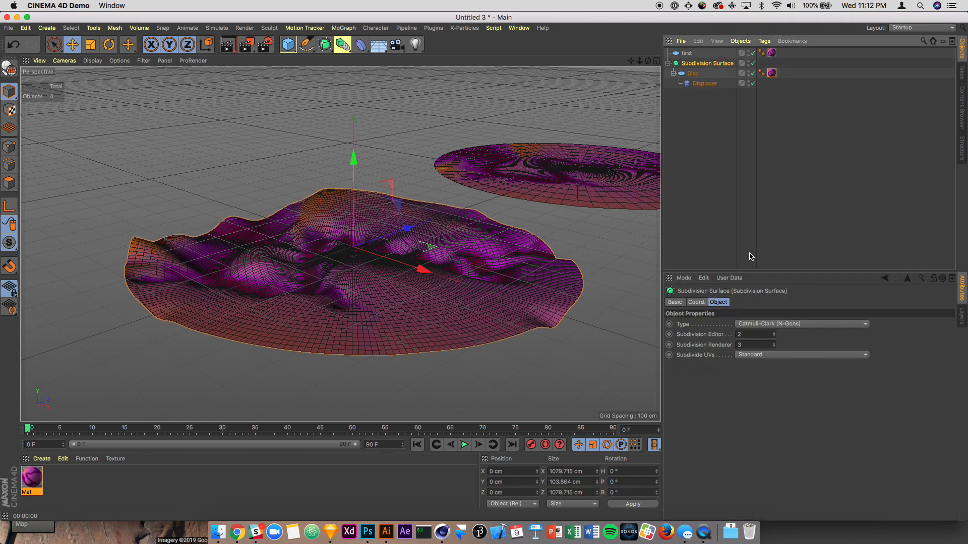
left_click(774, 333)
left_click(774, 333)
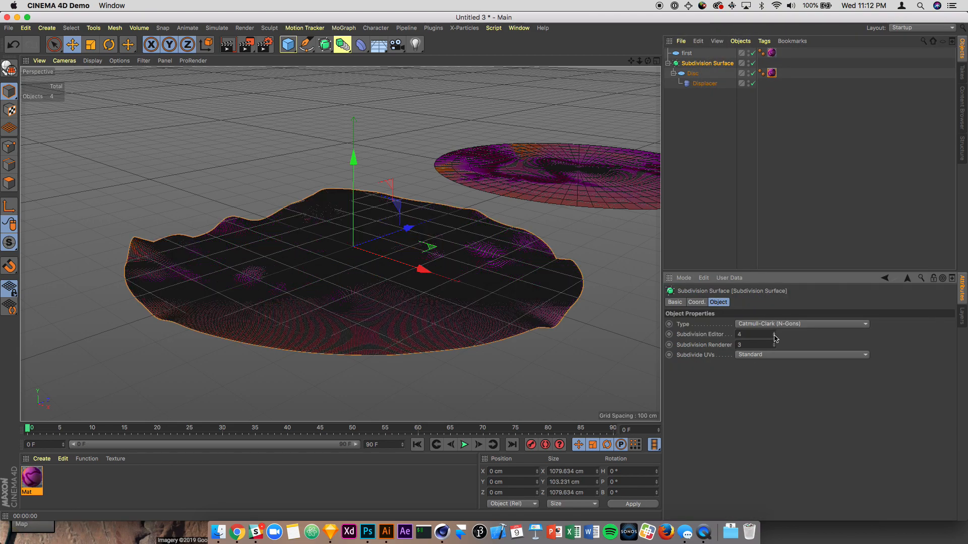
left_click(229, 46)
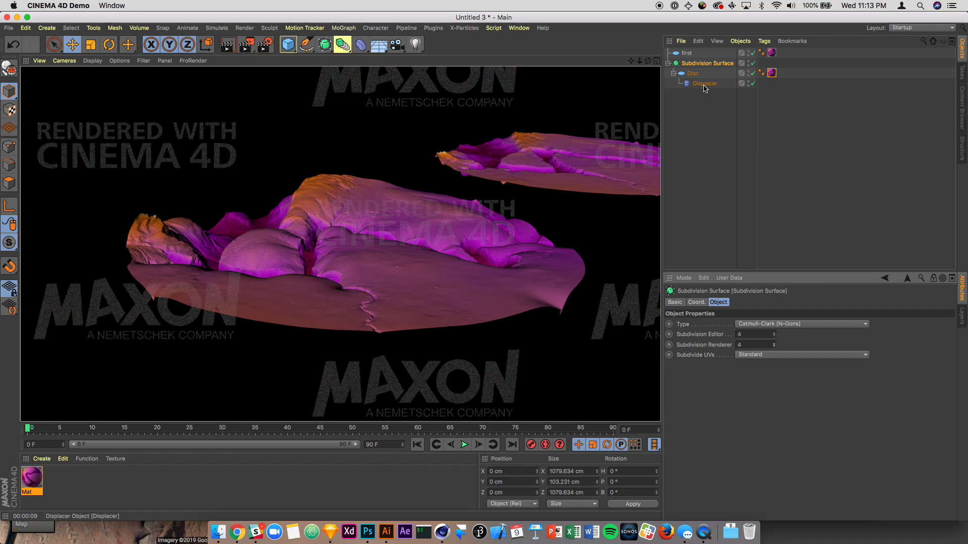
left_click(705, 121)
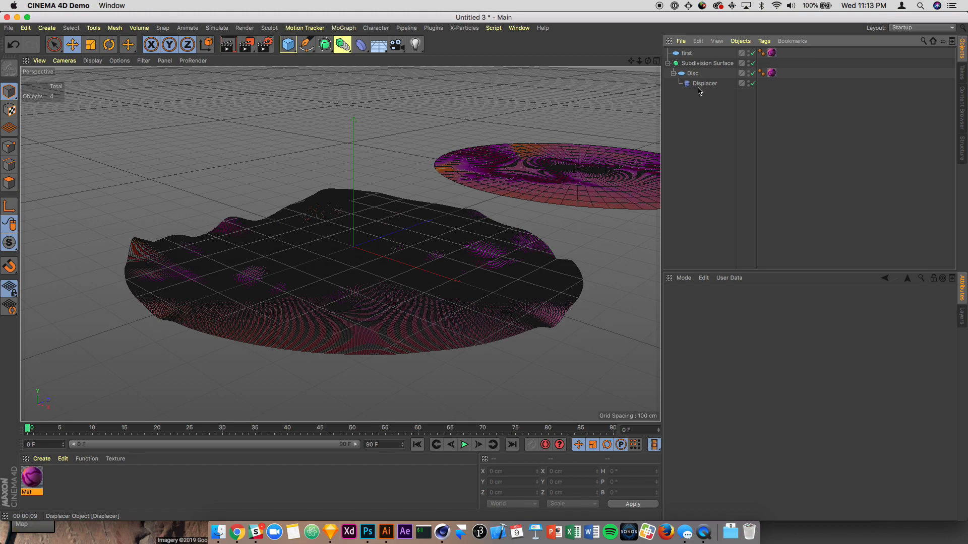
Step: Group the Subdivision Surface in a null with the Displacer moved directly under that null, and test-render the view
left_click(689, 64)
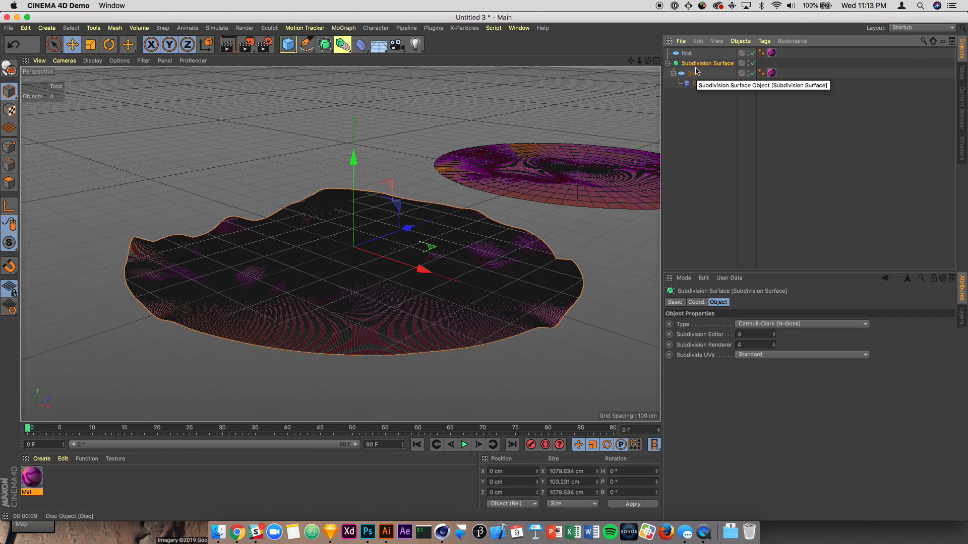
key("alt+g")
left_click(668, 64)
left_click(707, 95)
left_click_drag(705, 94, 689, 71)
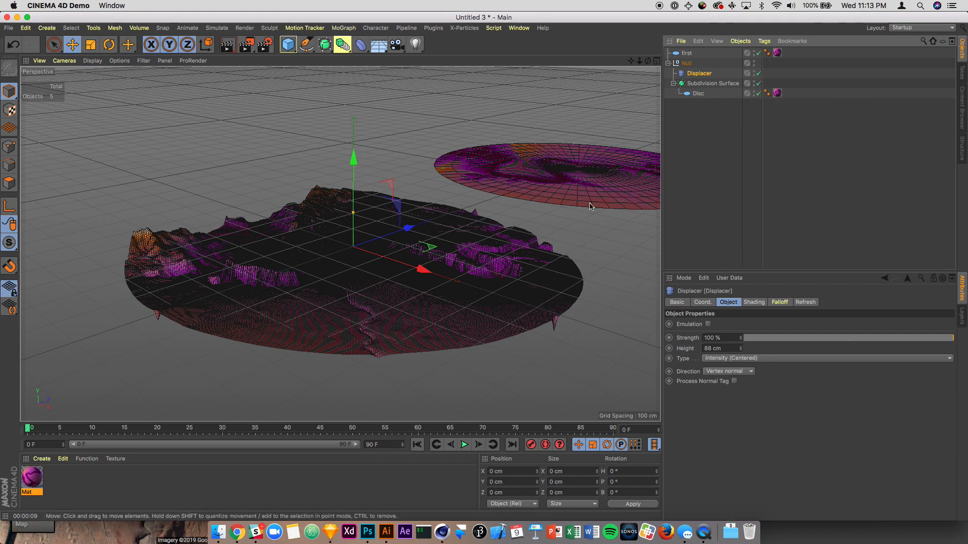
left_click(228, 49)
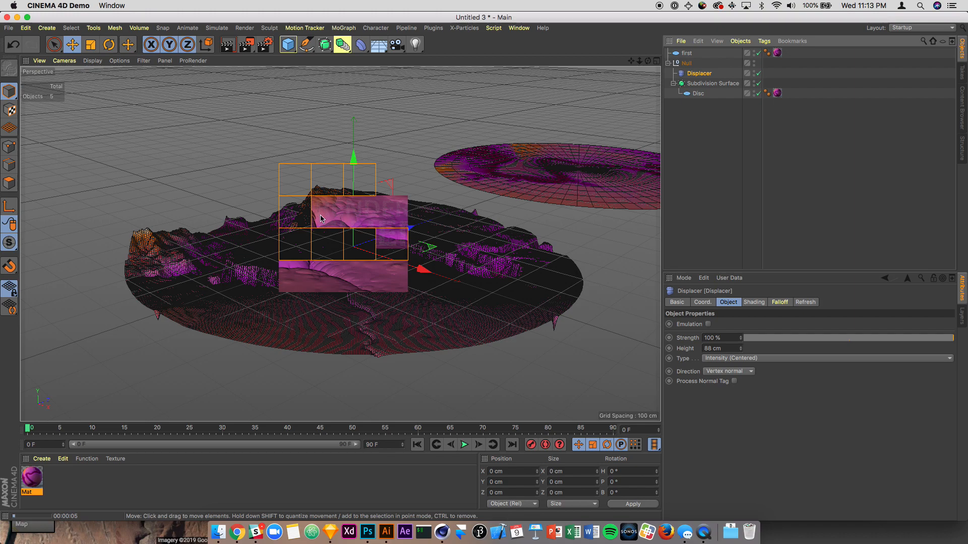
key("space")
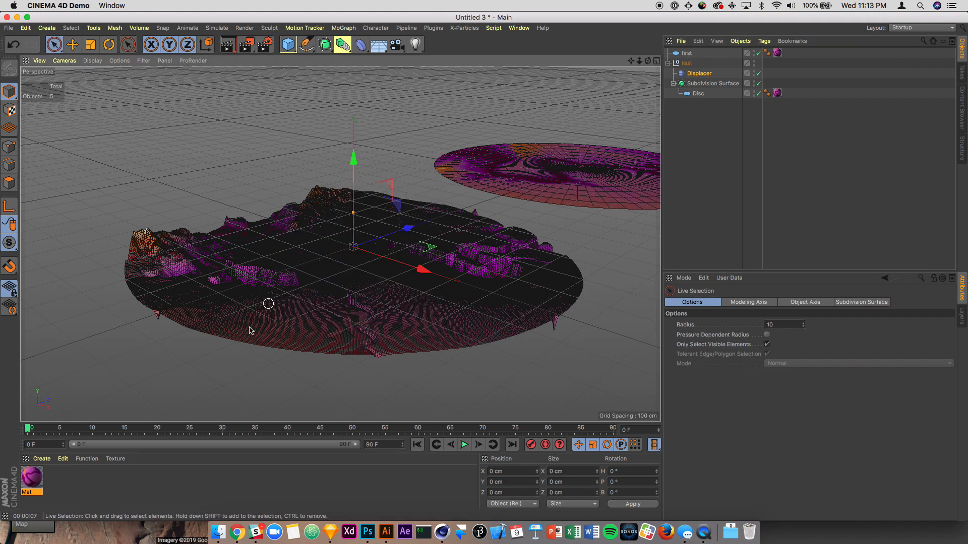
Step: Try rendering the terrain with the disc's texture tag deleted, and restore the tag
left_click(778, 94)
key("Delete")
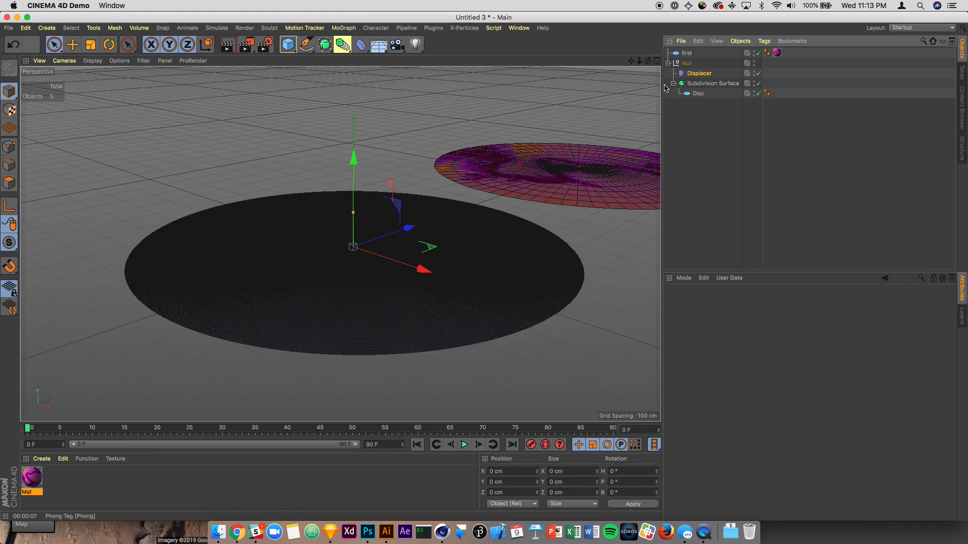
left_click(228, 46)
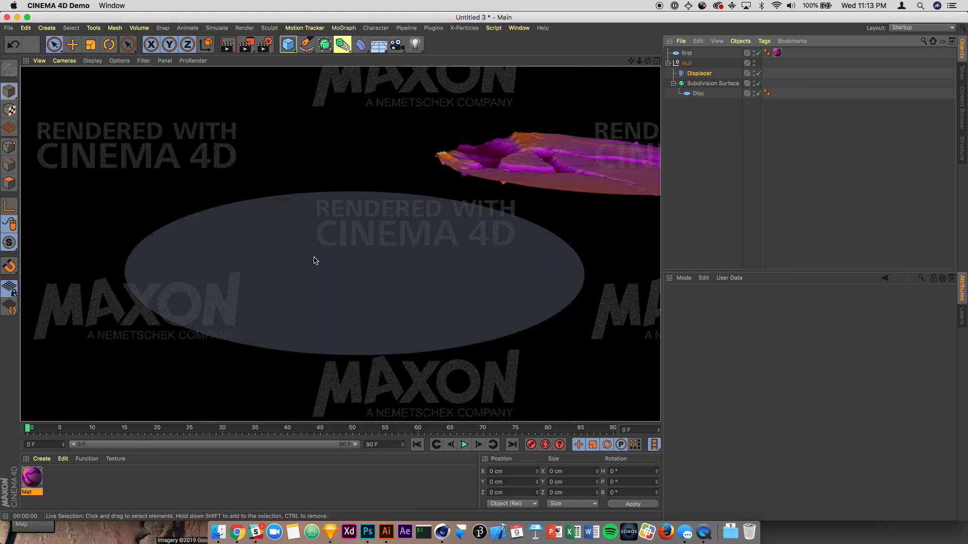
left_click(714, 172)
key("super+z")
key("super+z")
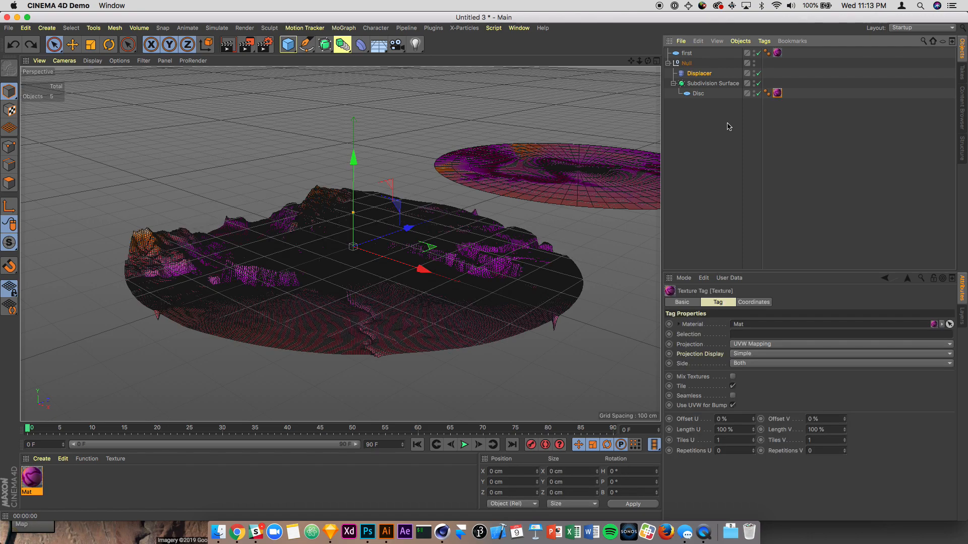
Step: Merge the null, Displacer, Subdivision Surface and disc into one polygon object with Connect Objects + Delete
left_click(699, 94)
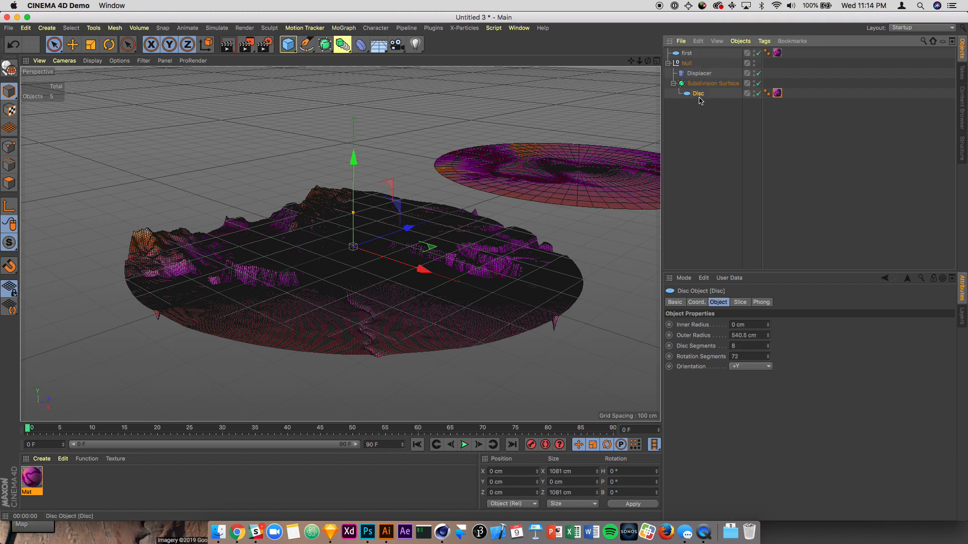
left_click(688, 65, "shift")
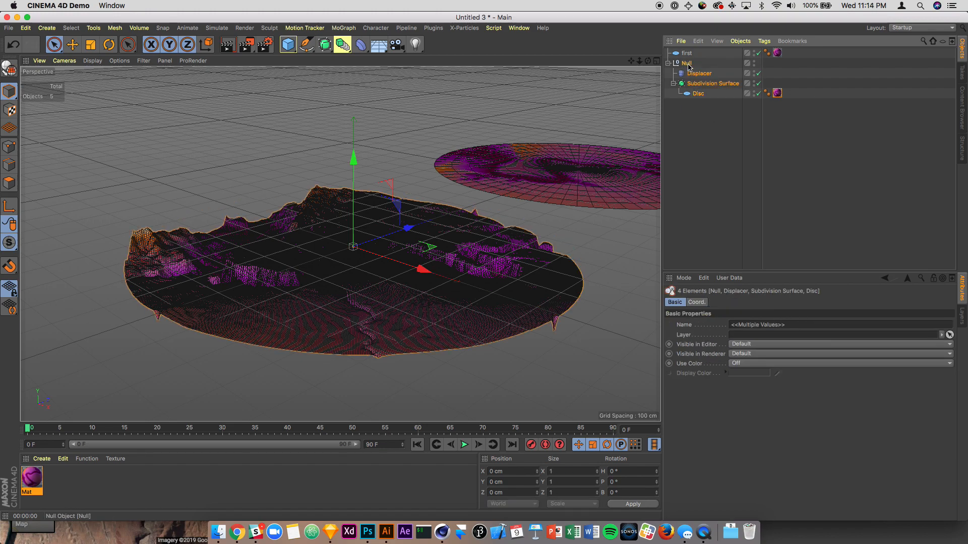
right_click(688, 64)
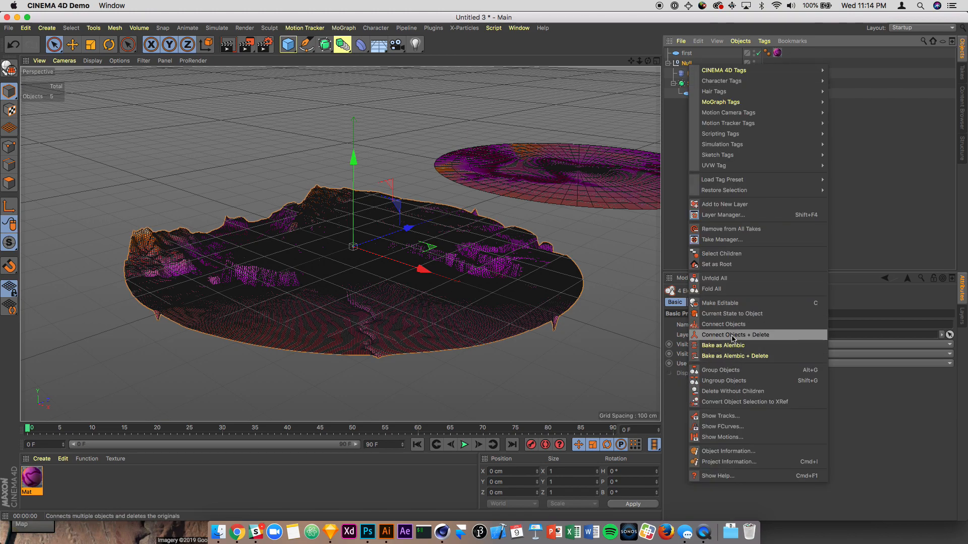
left_click(732, 334)
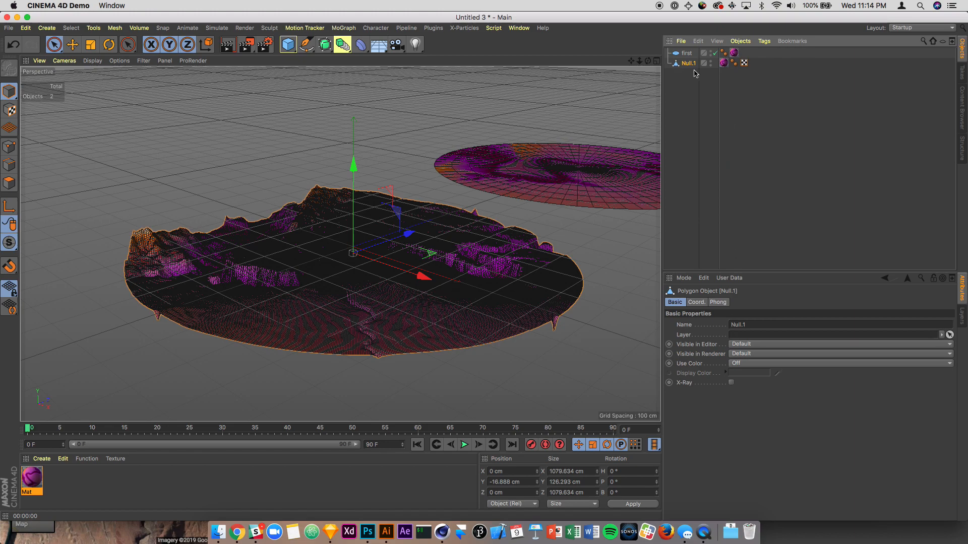
left_click_drag(424, 278, 401, 268)
key("super+z")
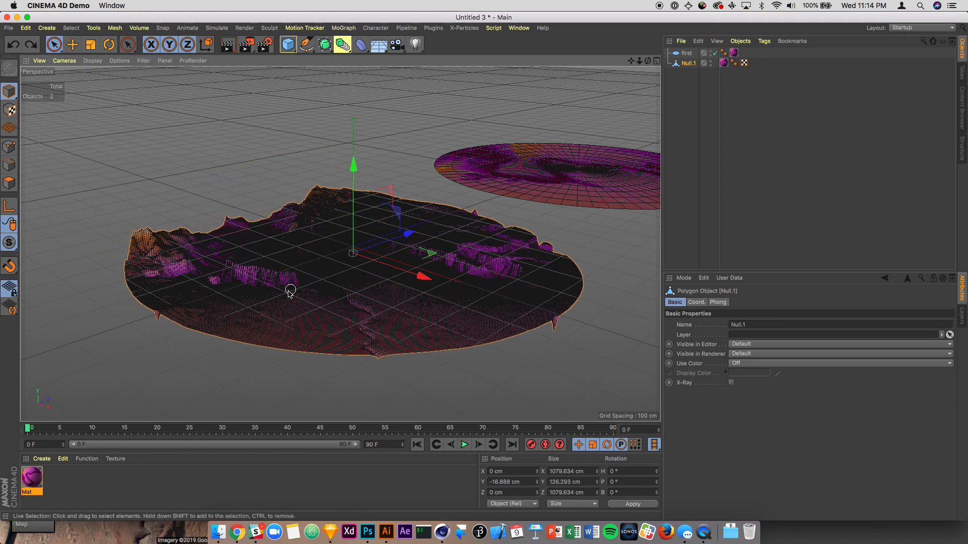
Step: Select a looping band of polygons across the front of the merged terrain, try deleting them, and undo the deletion
left_click(9, 183)
mouse_move(251, 318)
left_mouse_down()
mouse_move(298, 326)
mouse_move(358, 250)
mouse_move(260, 357)
left_mouse_up()
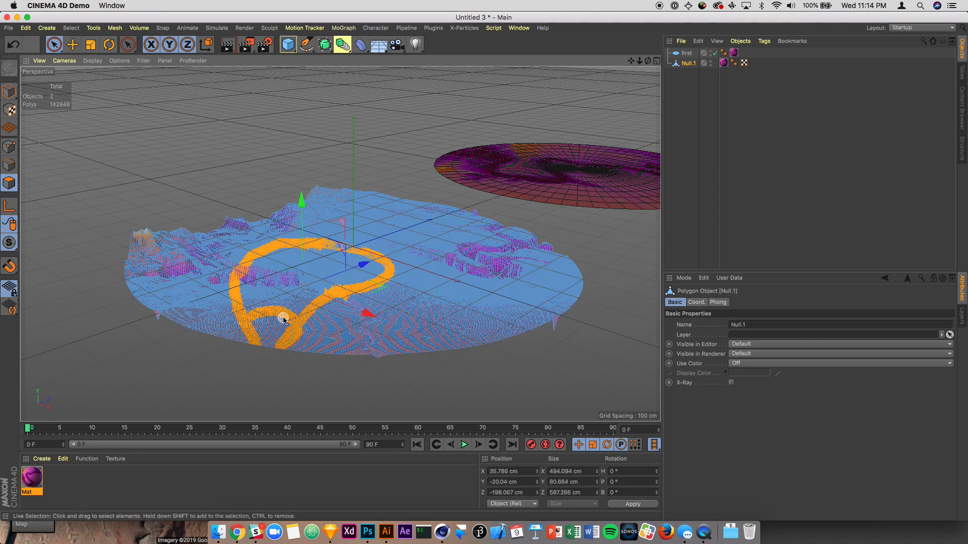
key("Delete")
key("super+z")
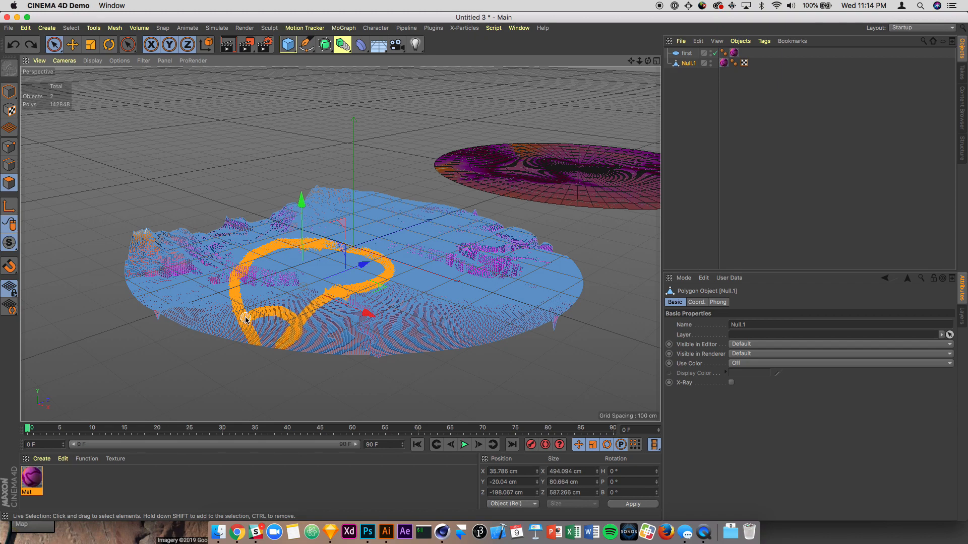
Step: Deselect the merged terrain and test-render the perspective view
left_click(680, 115)
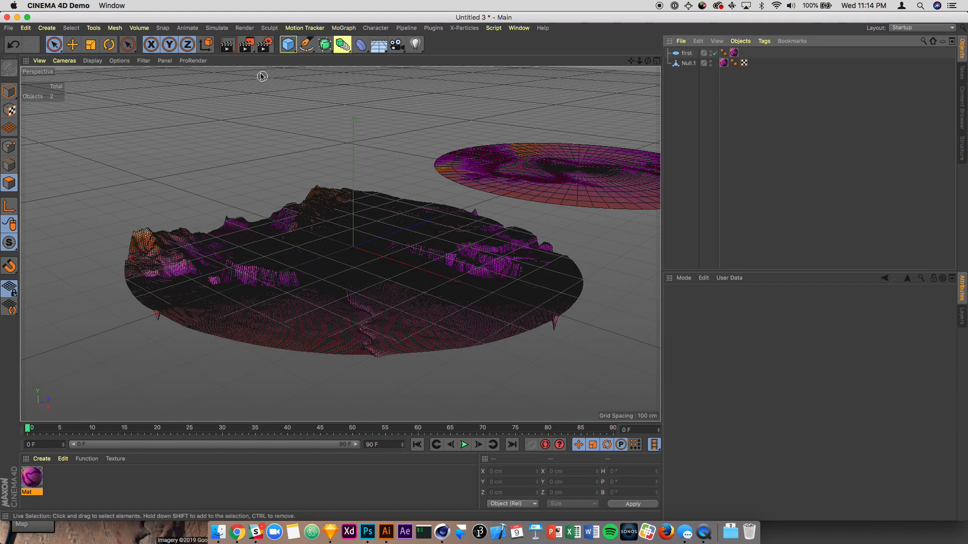
left_click(224, 44)
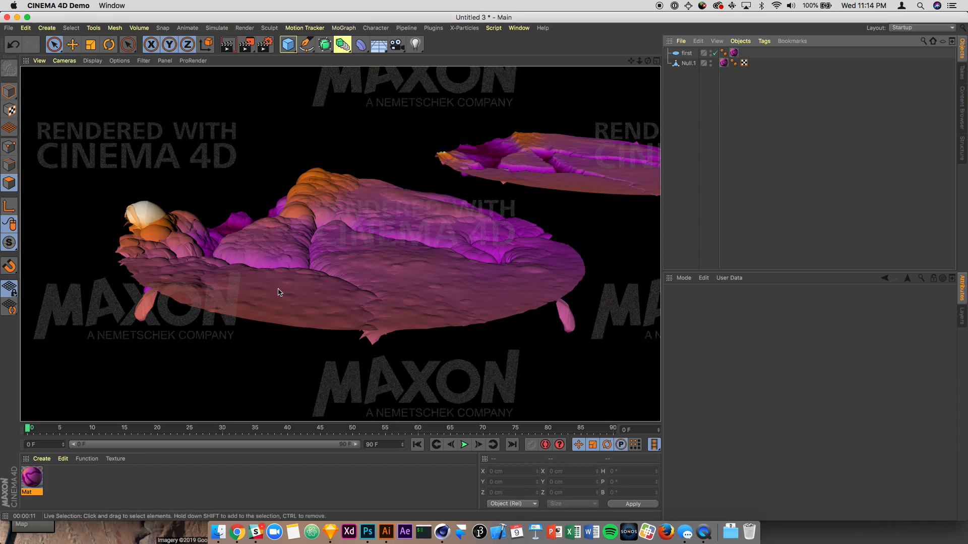
left_click(56, 503)
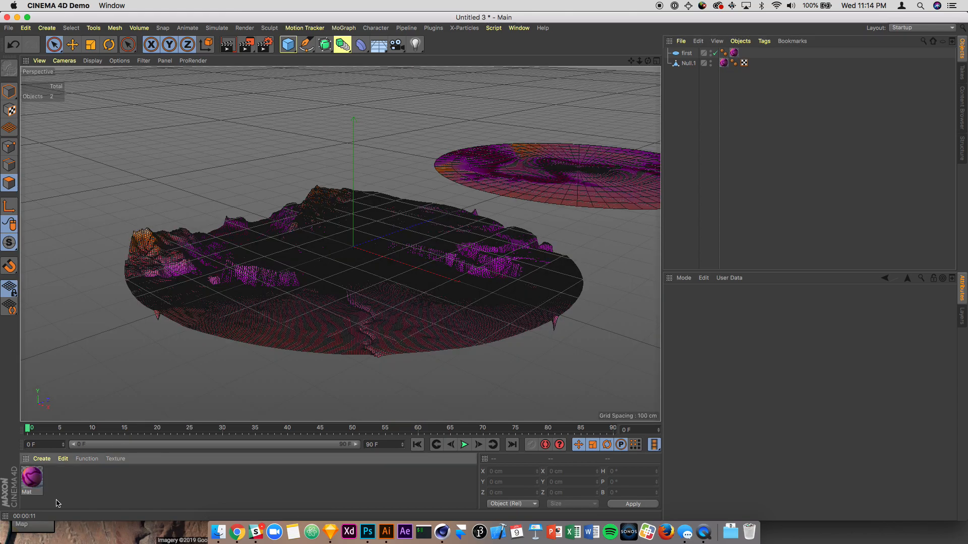
Step: Duplicate the terrain material and disable the Displacement channel in the copy
left_click(30, 481)
key("super+v")
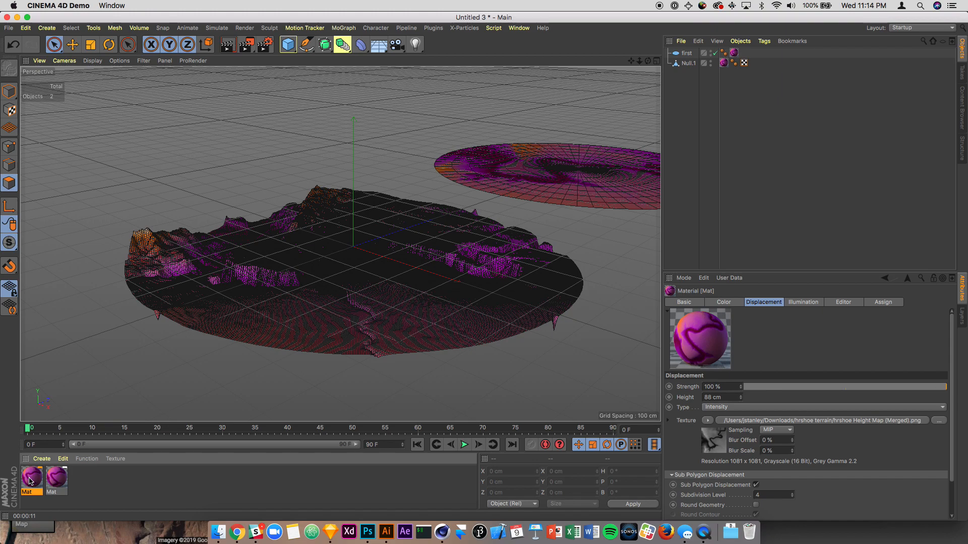
double_click(30, 482)
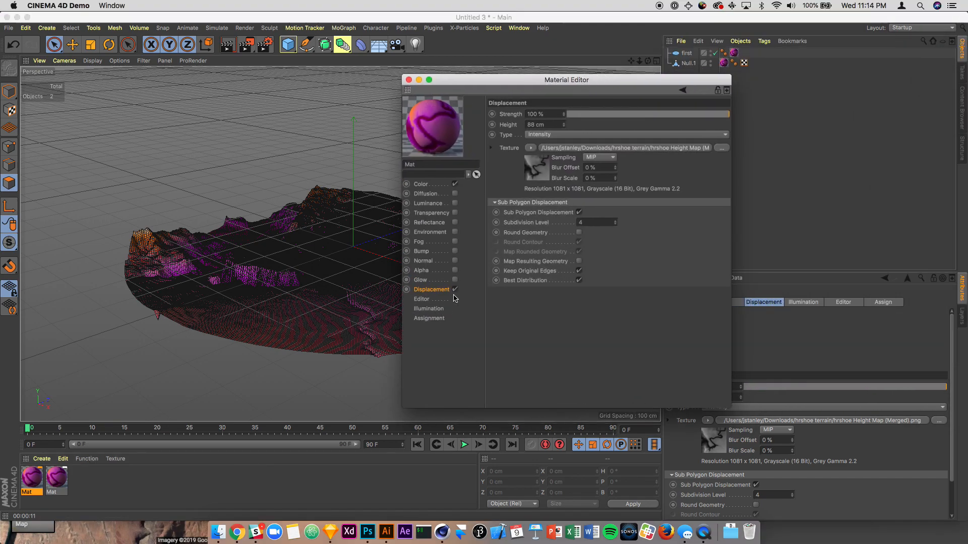
left_click(455, 290)
left_click(409, 80)
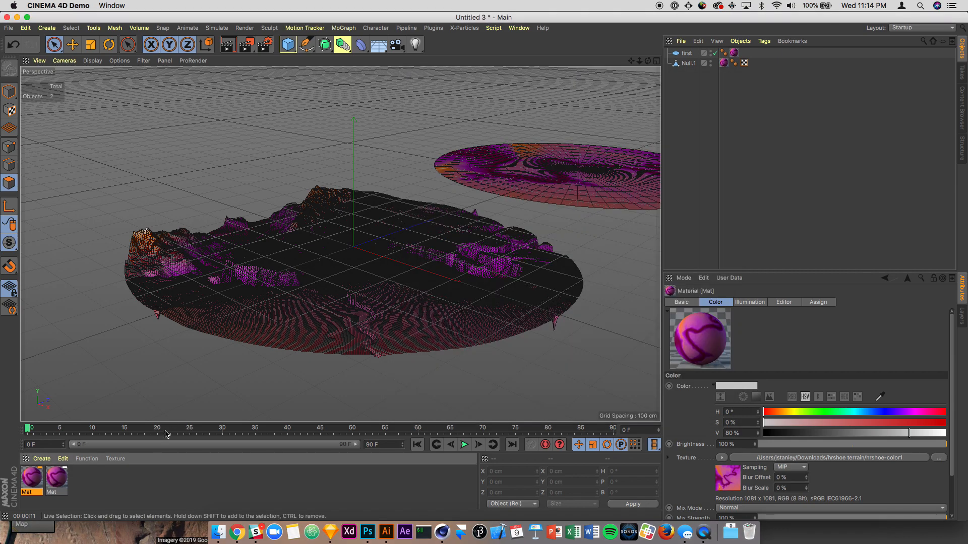
Step: Assign the material without displacement to the merged terrain object and test-render the view
left_click_drag(626, 111, 723, 65)
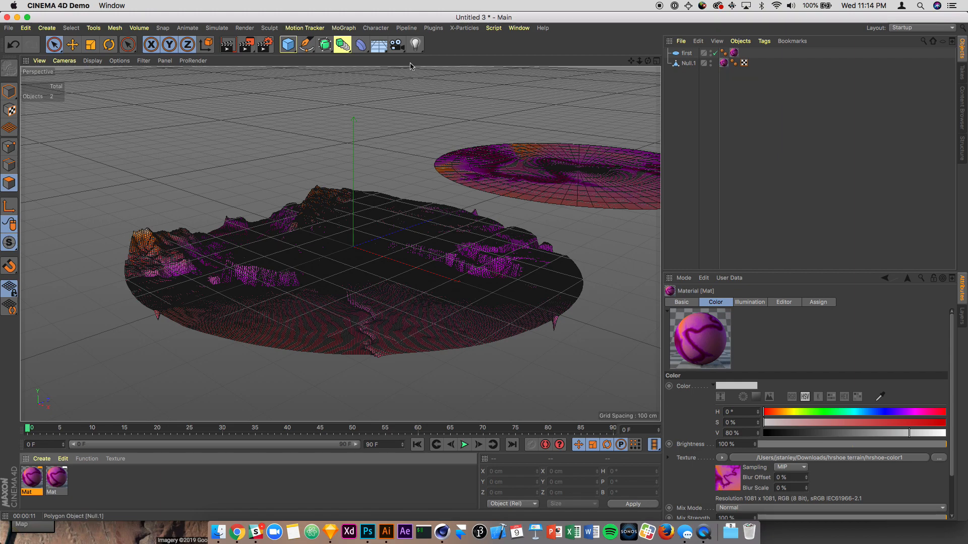
left_click(227, 46)
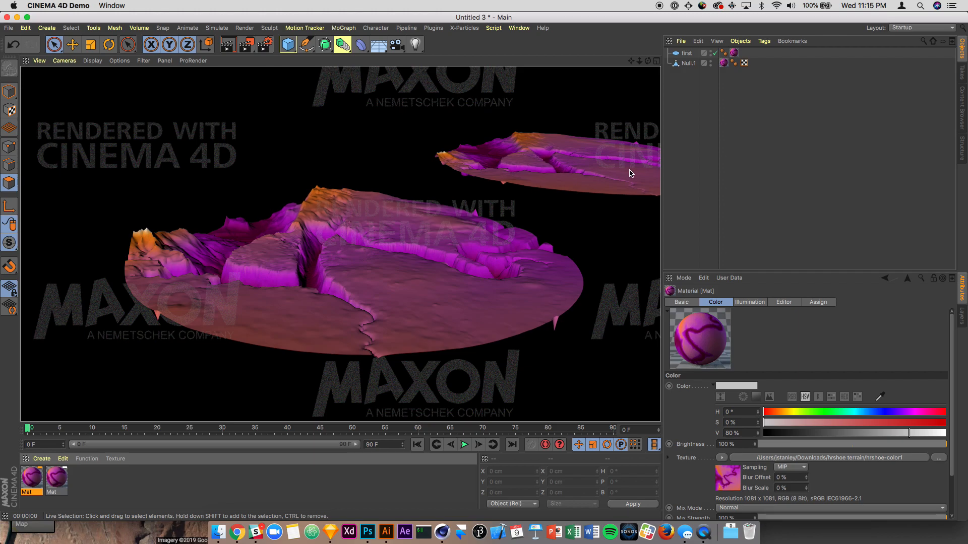
Step: Delete the disc named "first" from the scene
left_click(686, 54)
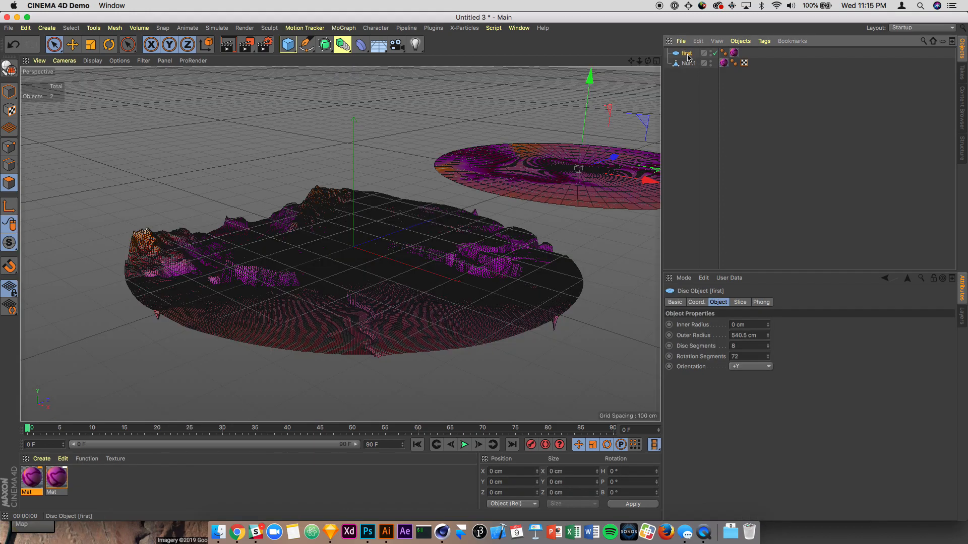
key("Delete")
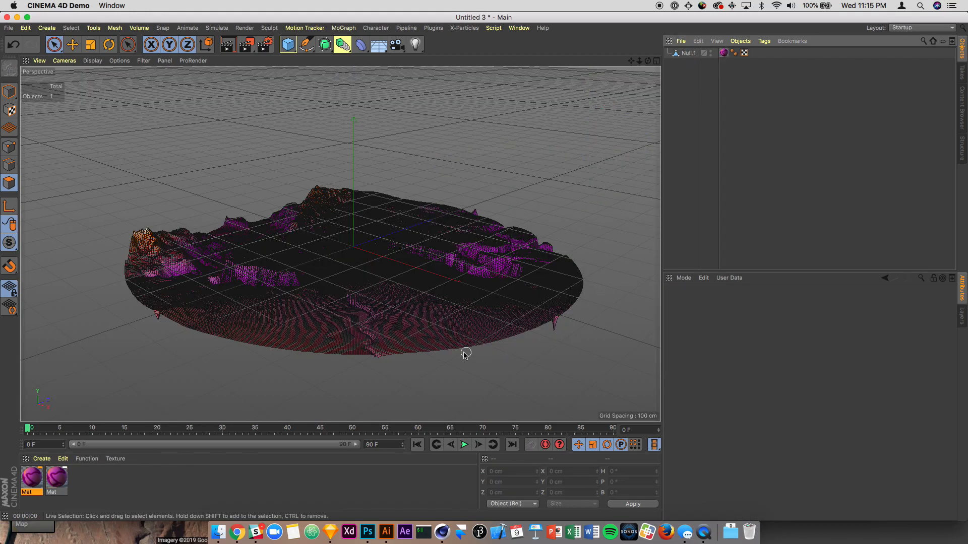
scroll(449, 358, "up", 10)
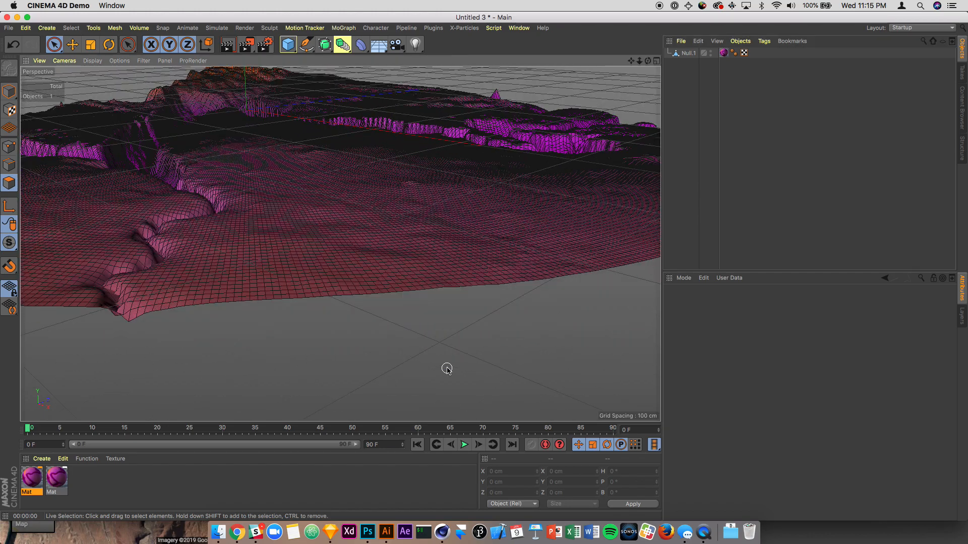
Step: Select all polygons of the merged terrain and deselect the object
left_click(686, 56)
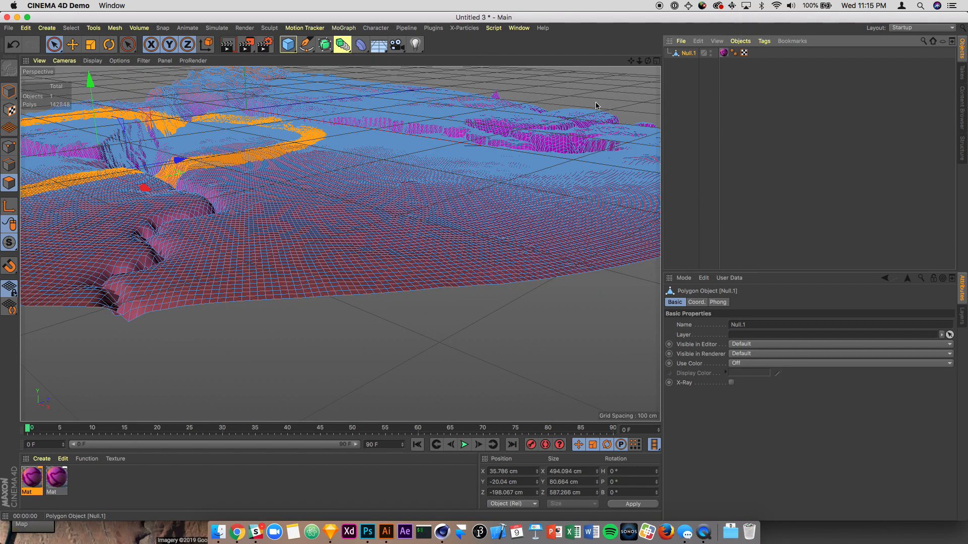
left_click(408, 270)
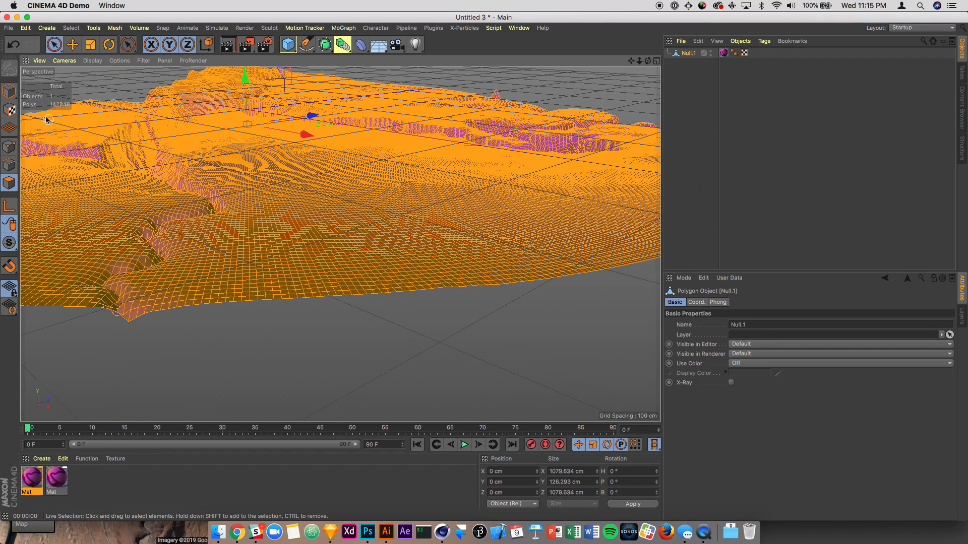
left_click(684, 79)
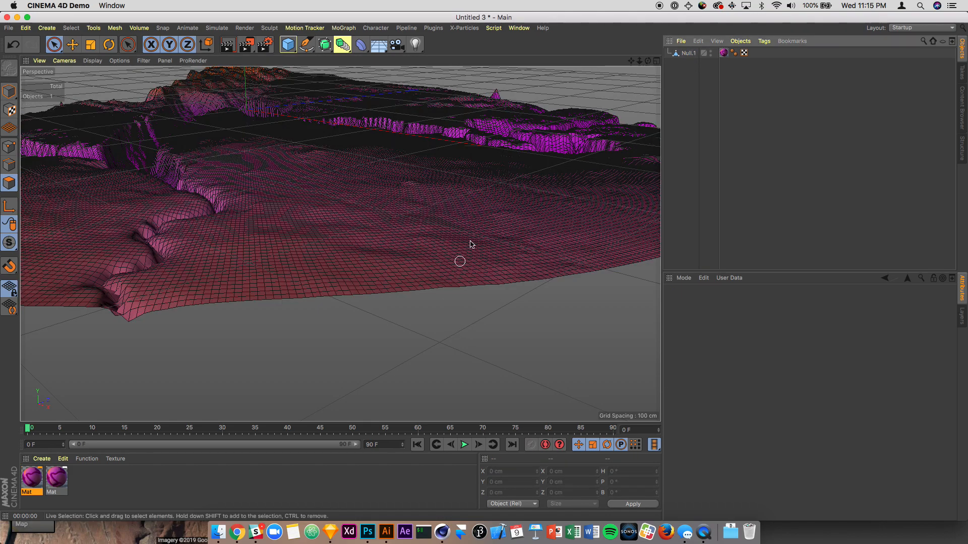
Step: Select the edge loop along the merged terrain's outer boundary with Loop Selection in Edge mode
left_click(689, 53)
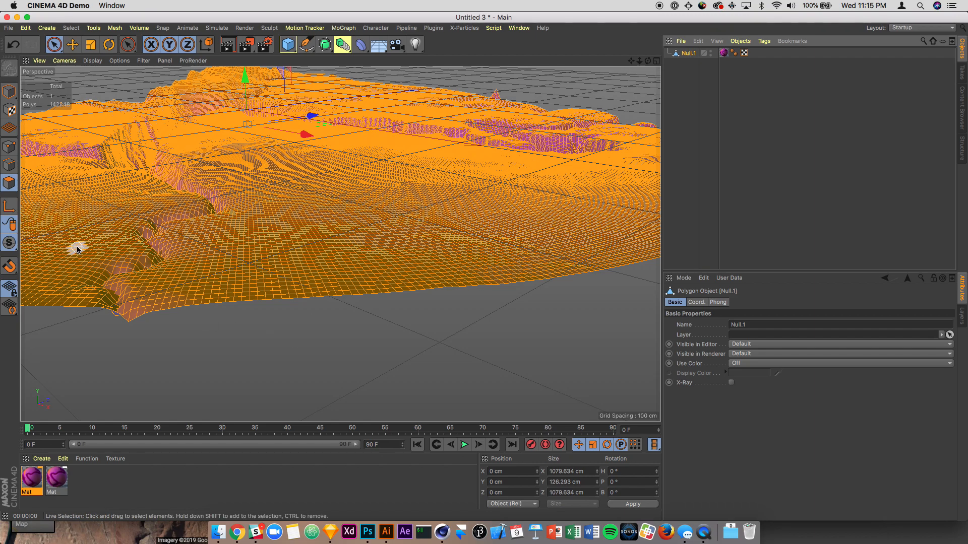
left_click(9, 166)
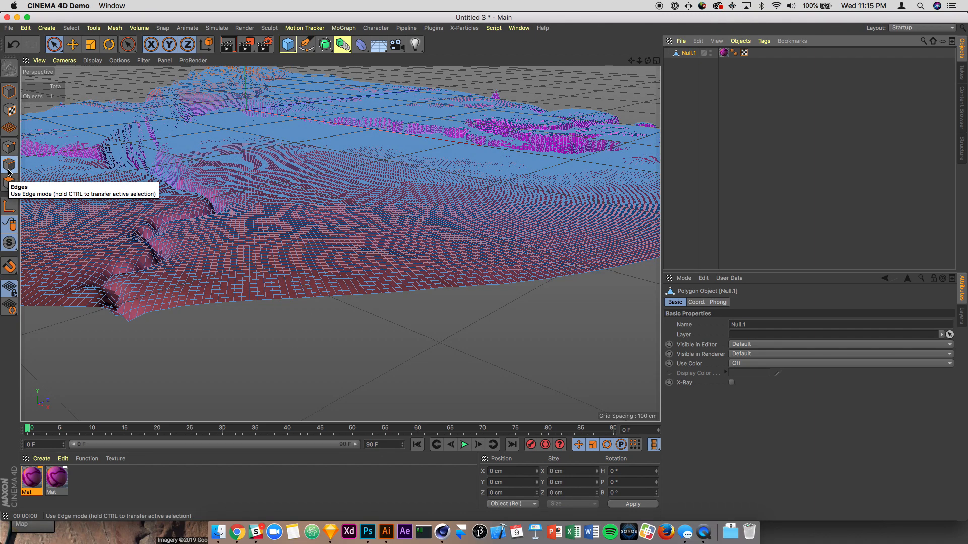
key("u")
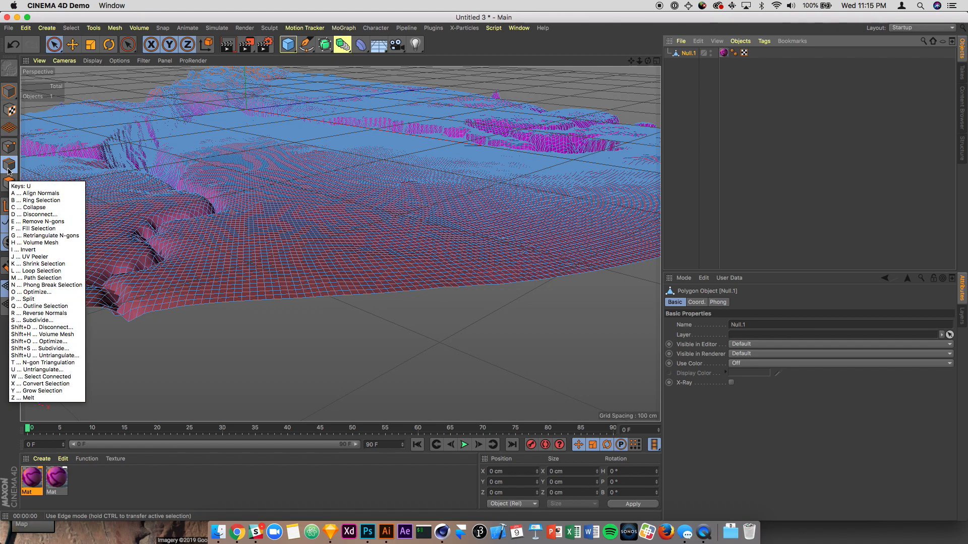
key("l")
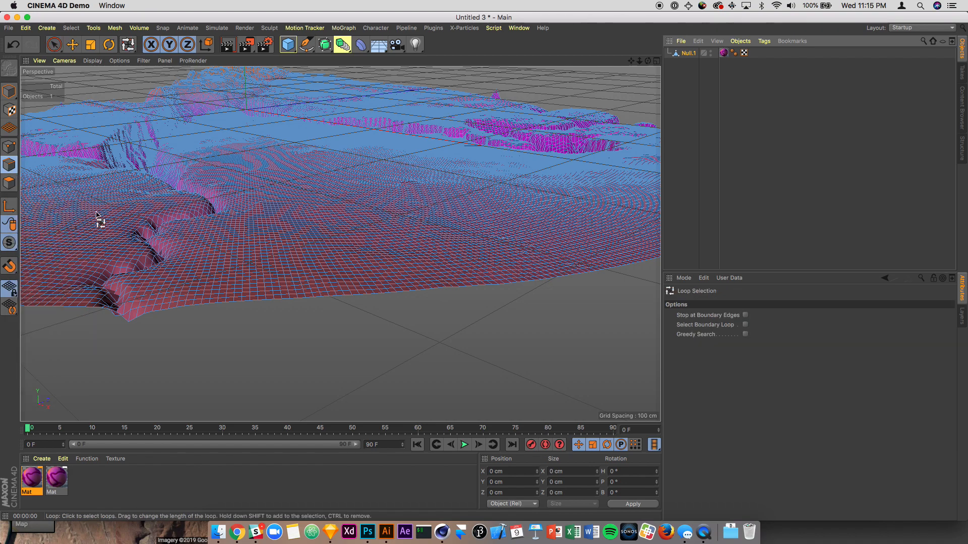
left_click(244, 304)
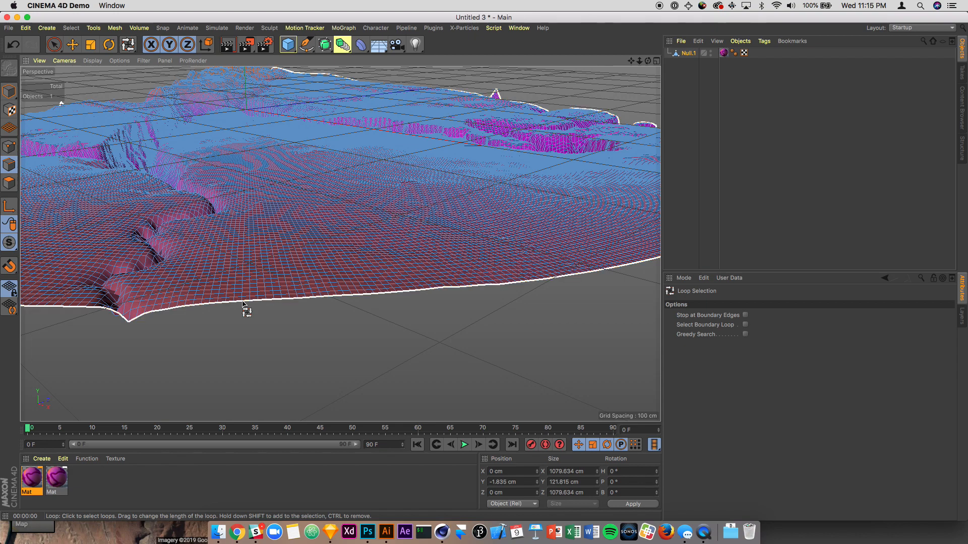
Step: Extrude the terrain's boundary edge loop outward with an offset of 2 cm
key("d")
mouse_move(259, 350)
left_mouse_down()
mouse_move(252, 343)
mouse_move(276, 343)
mouse_move(255, 346)
left_mouse_up()
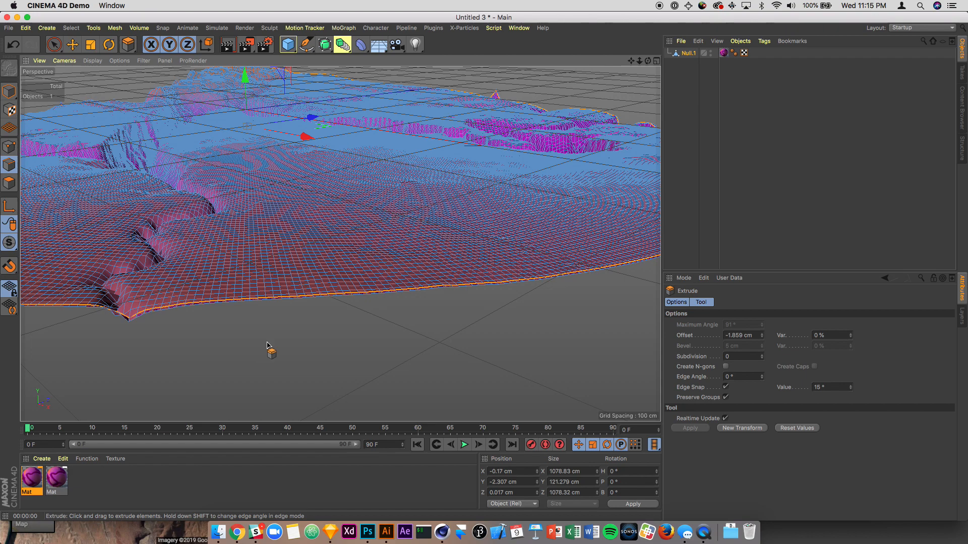
left_click_drag(757, 335, 669, 335)
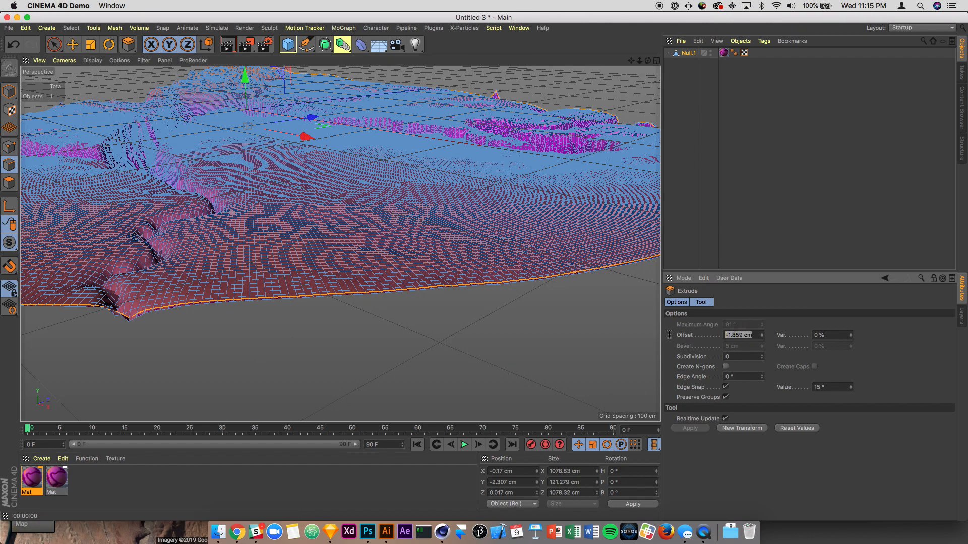
type("2")
key("Return")
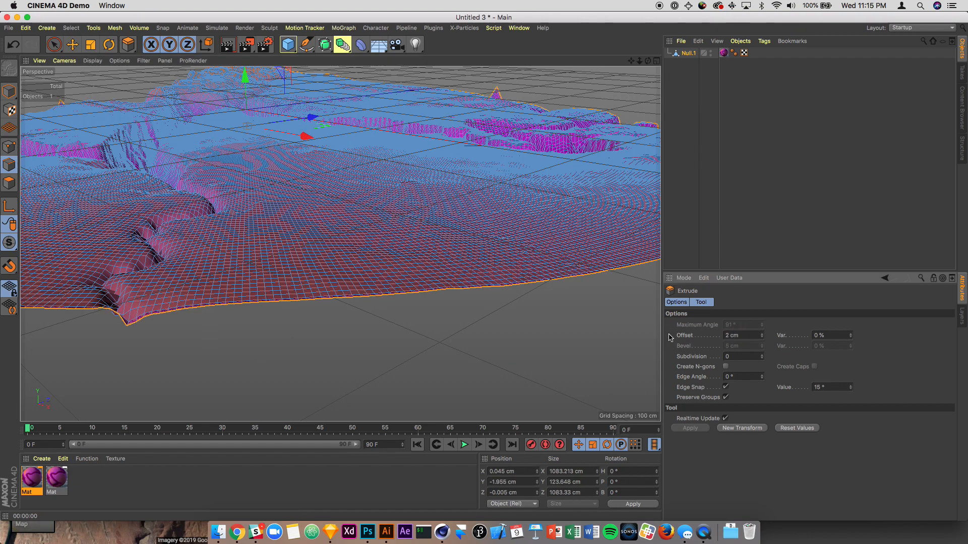
Step: Select the narrow ring of polygons around the terrain's outer rim with Loop Selection in Polygon mode
scroll(401, 334, "up", 5)
scroll(401, 334, "up", 5)
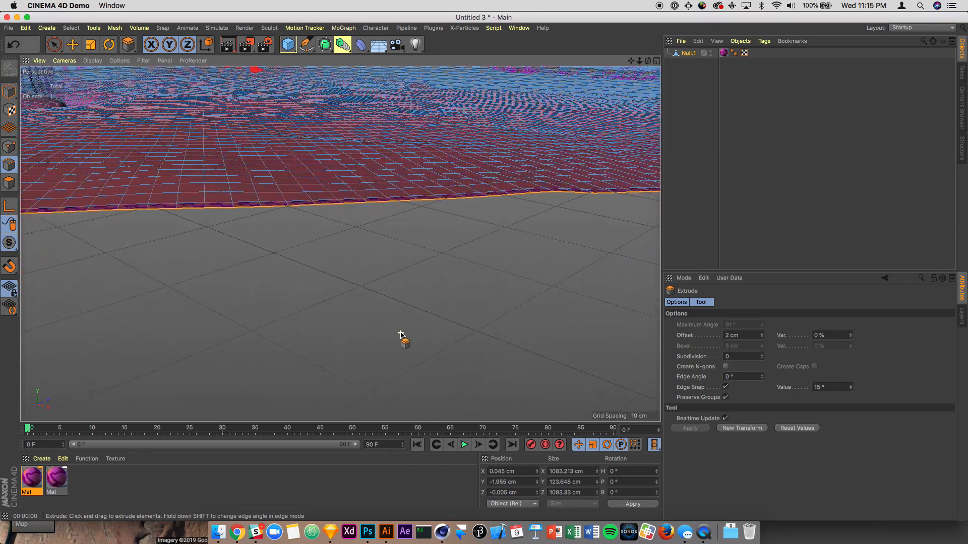
key("space")
left_click(386, 252)
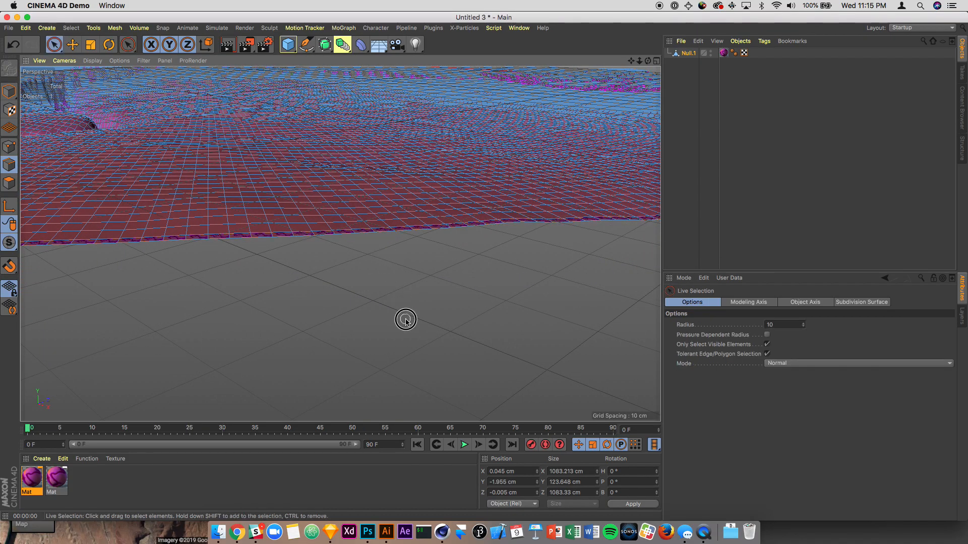
scroll(409, 298, "down", 2)
scroll(408, 299, "up", 3)
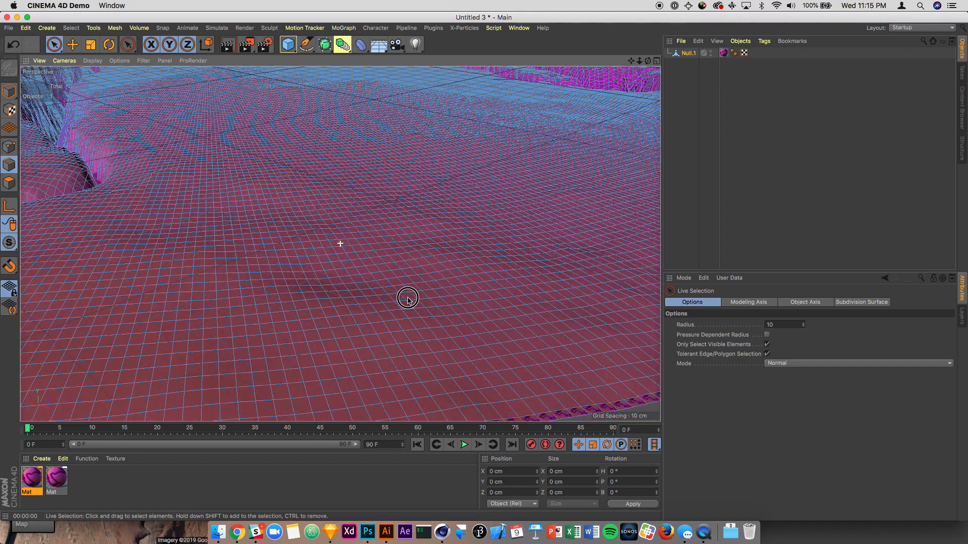
scroll(406, 295, "down", 5)
scroll(404, 290, "up", 3)
left_click(10, 183)
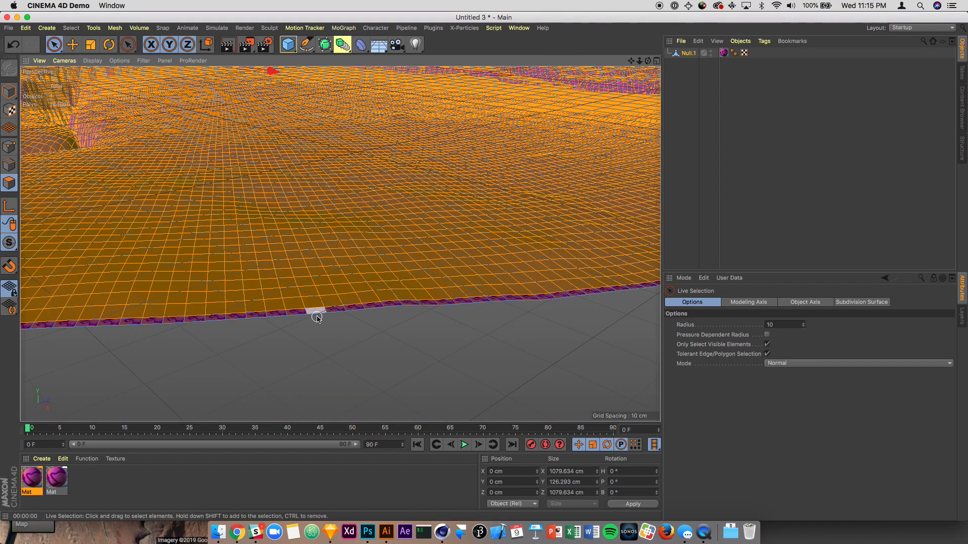
right_click(317, 318)
left_click(322, 322)
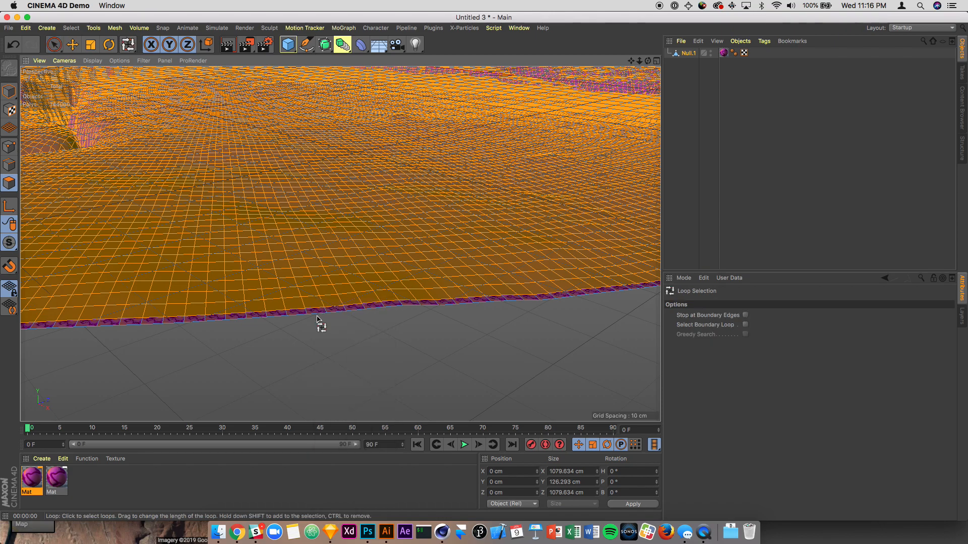
left_click(328, 314)
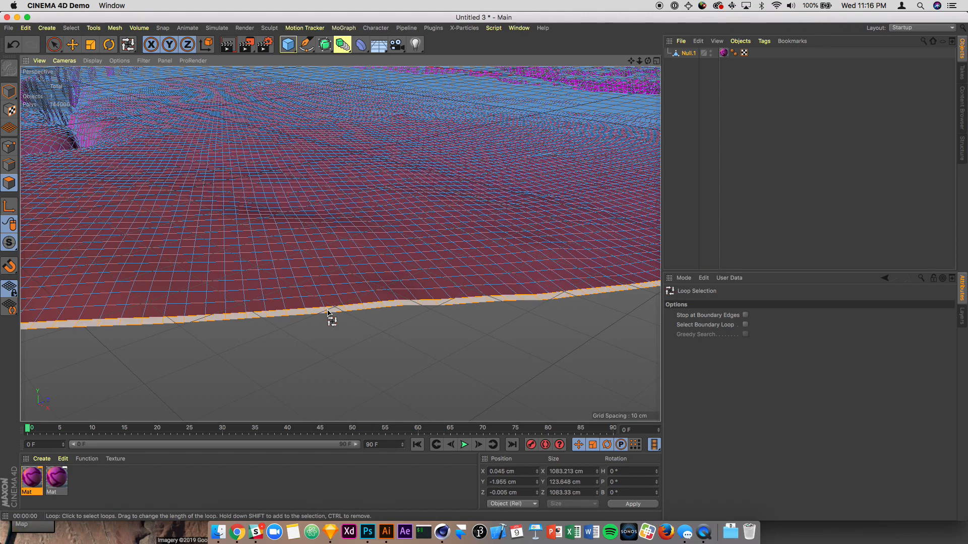
Step: Extrude the rim's polygon ring downward by about 122 cm (negative offset) to form the terrain's side wall
key("d")
left_click_drag(331, 352, 272, 348)
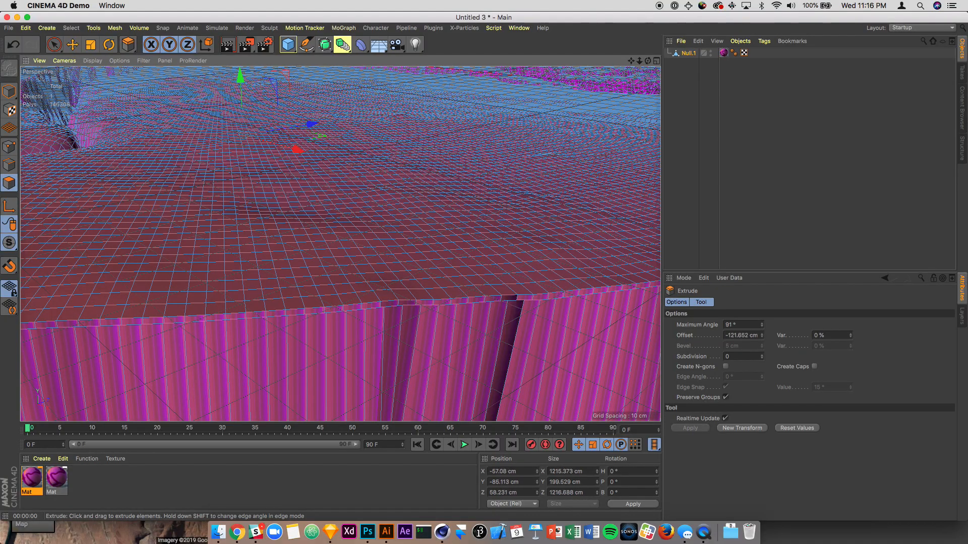
scroll(331, 352, "down", 10)
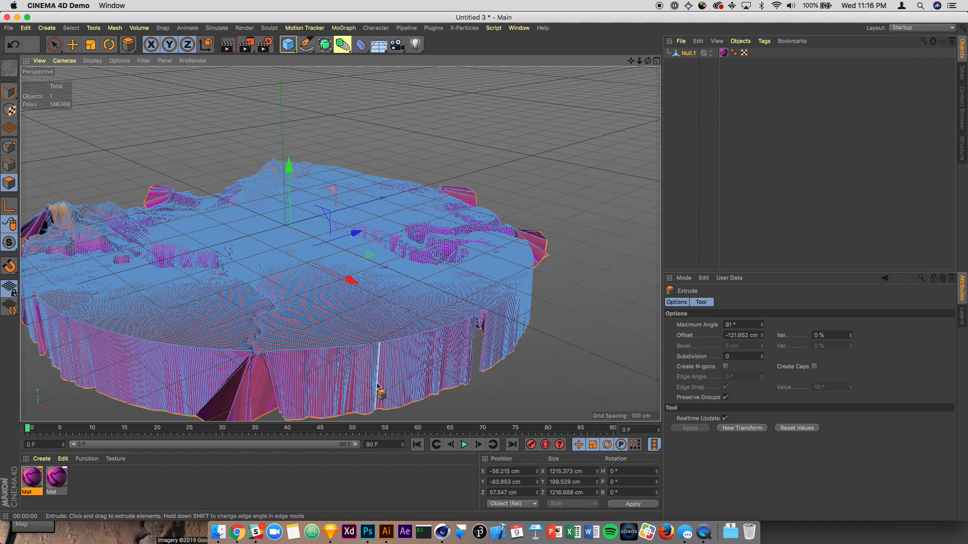
left_click_drag(363, 385, 309, 363, "alt")
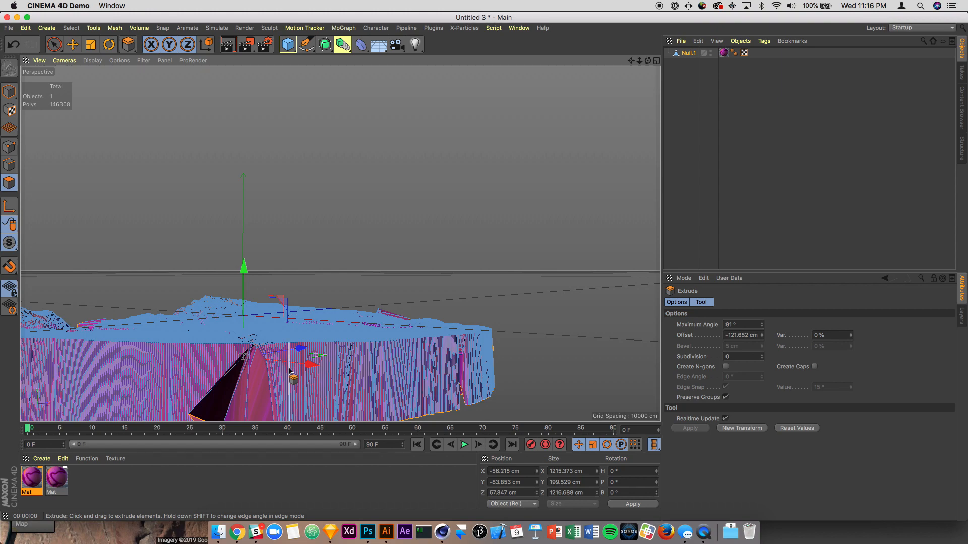
scroll(290, 370, "down", 3)
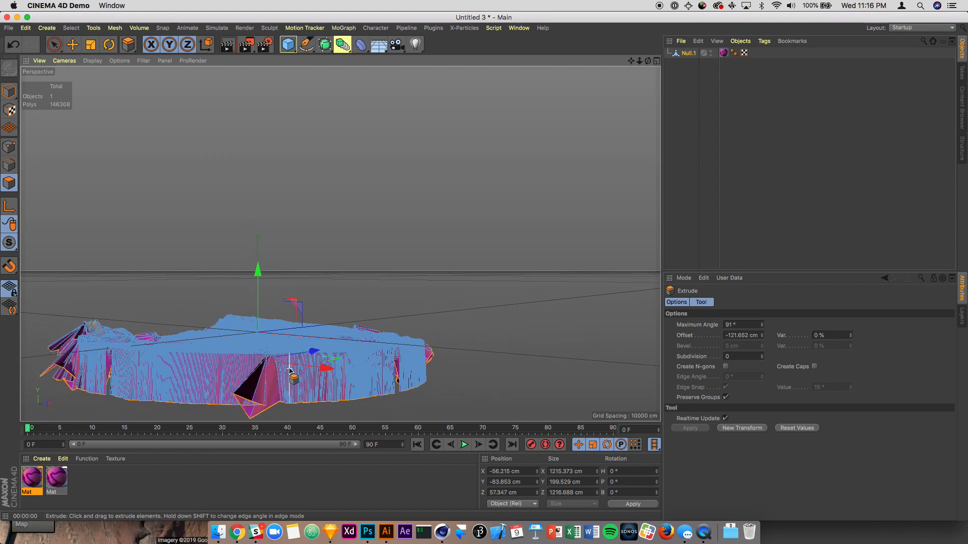
Step: Select the loop of points along the side wall's lower edge with Loop Selection in Point mode
left_click(8, 147)
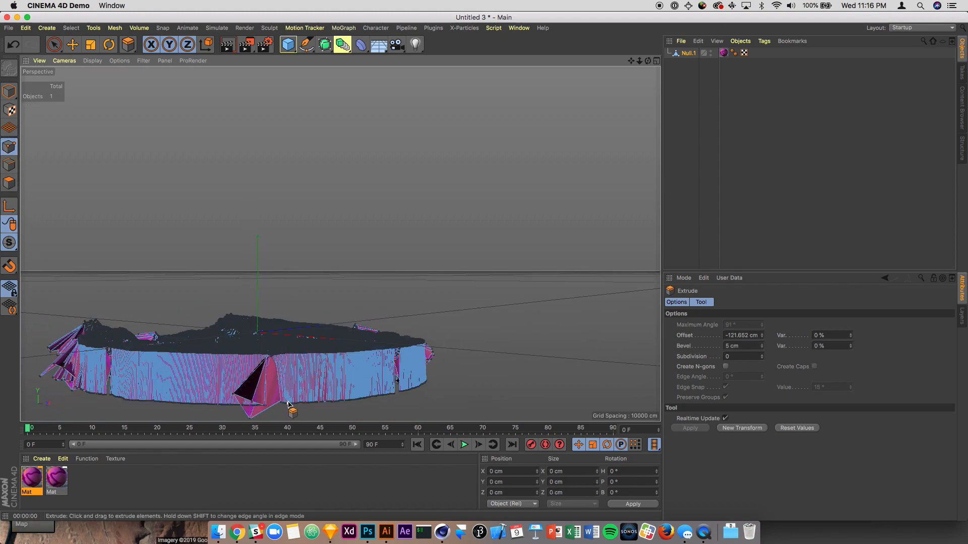
scroll(289, 404, "up", 10)
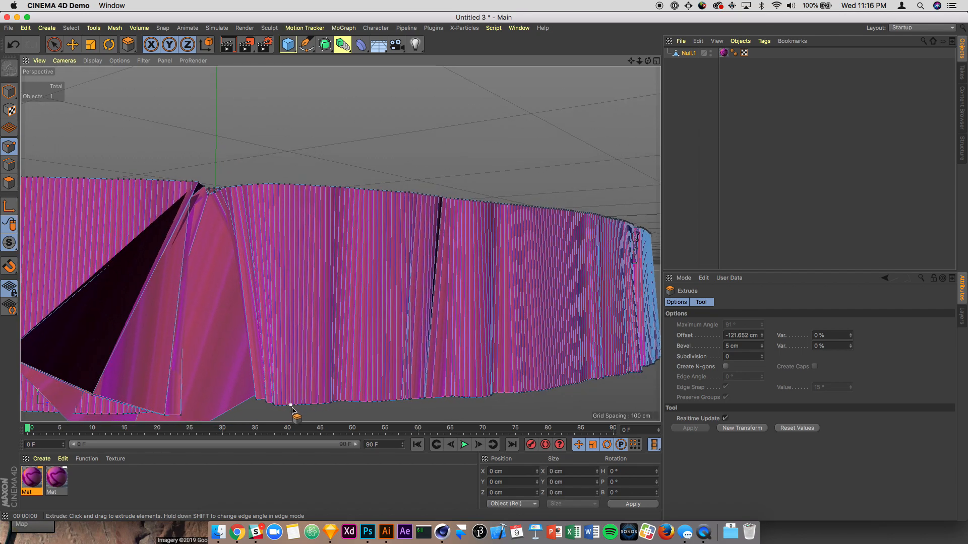
mouse_move(306, 380)
right_mouse_down("alt")
mouse_move(307, 339)
mouse_move(297, 373)
right_mouse_up("alt")
left_click_drag(334, 375, 327, 302, "alt")
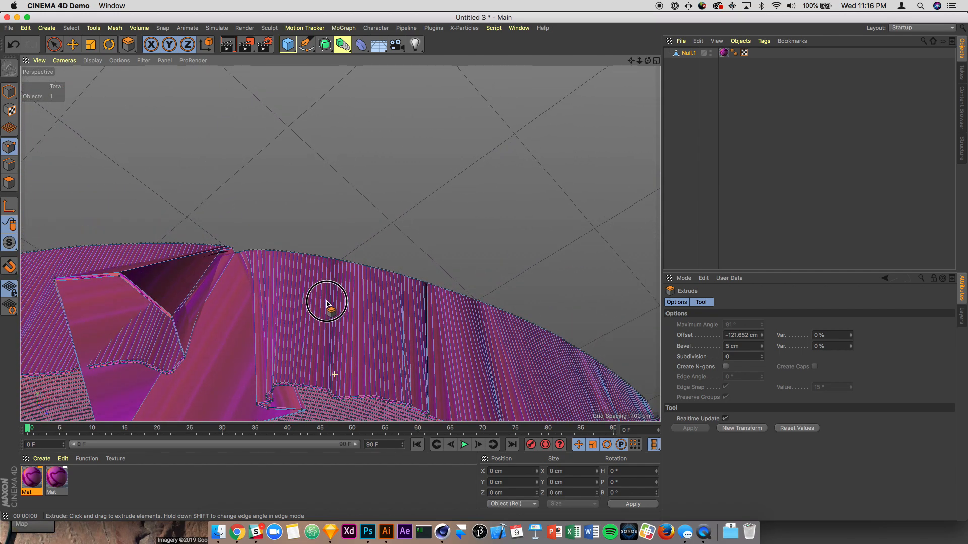
key("u")
key("l")
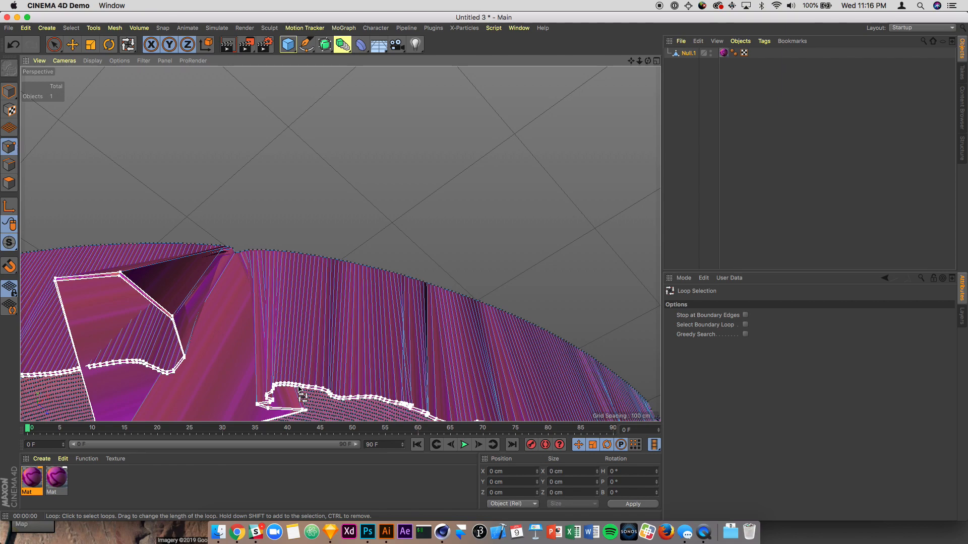
left_click(300, 389)
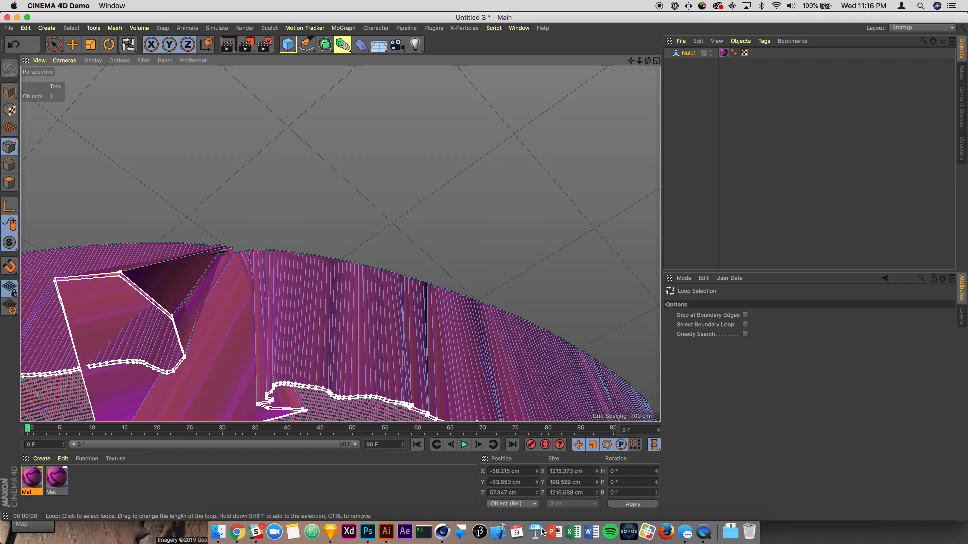
Step: Flatten the selected lower point loop by setting its Y size to 0 cm
left_click(585, 482)
type("0")
key("Return")
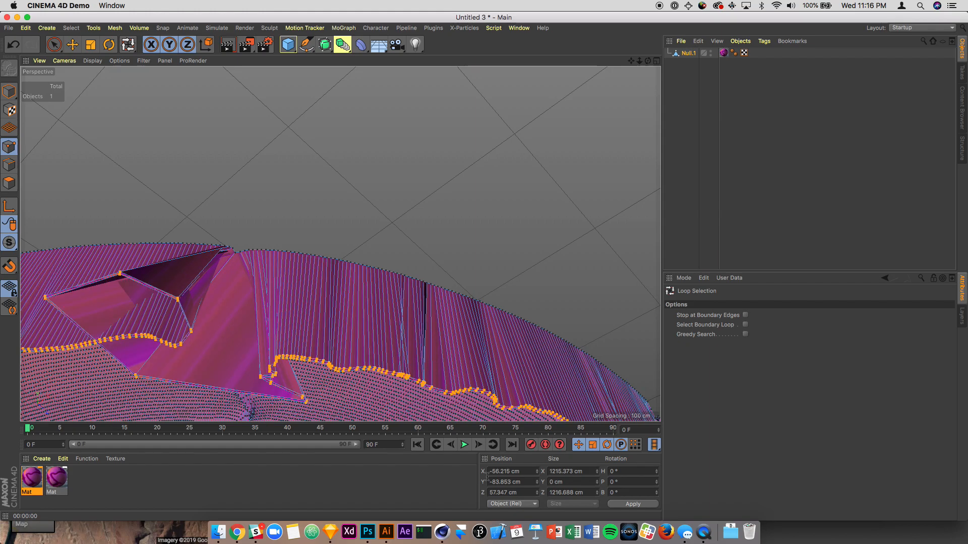
Step: Move the wall's lower point loop straight down along Y to about -216 cm with the Move tool
left_click_drag(479, 404, 478, 382, "alt")
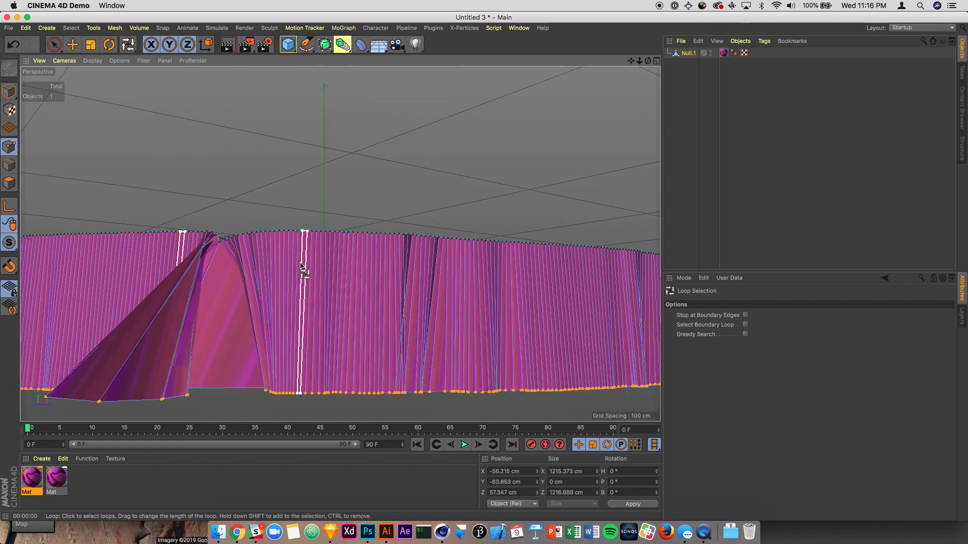
scroll(301, 267, "down", 7)
left_click_drag(279, 211, 282, 283, "alt")
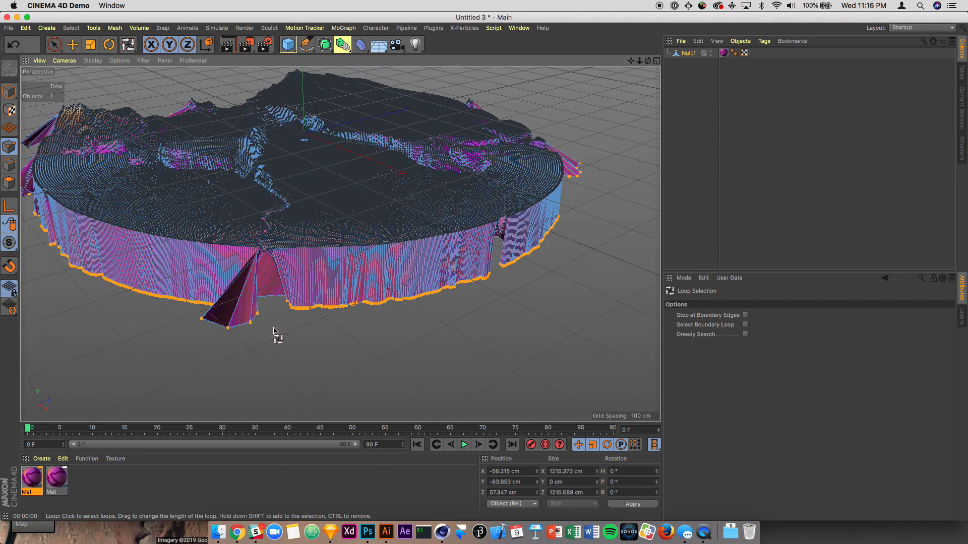
key("e")
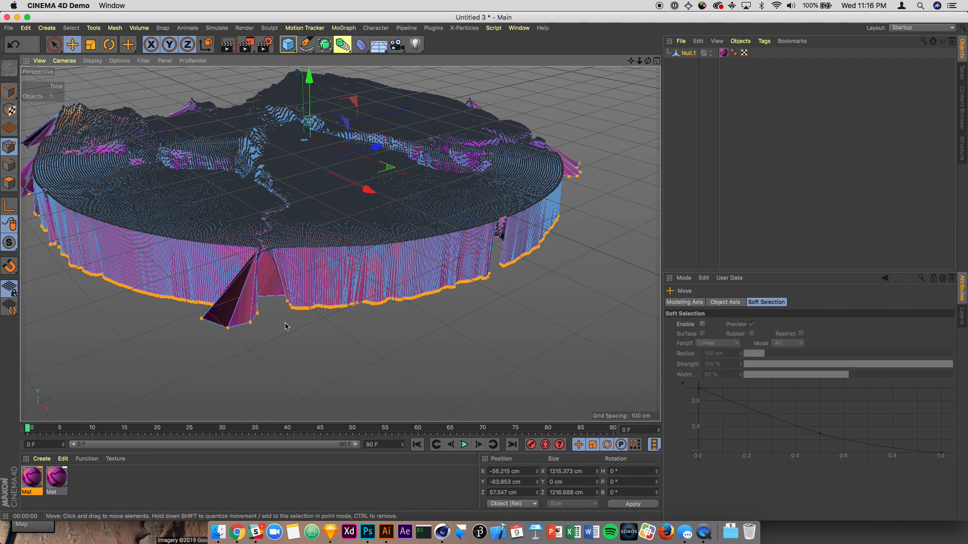
left_click_drag(310, 80, 319, 137)
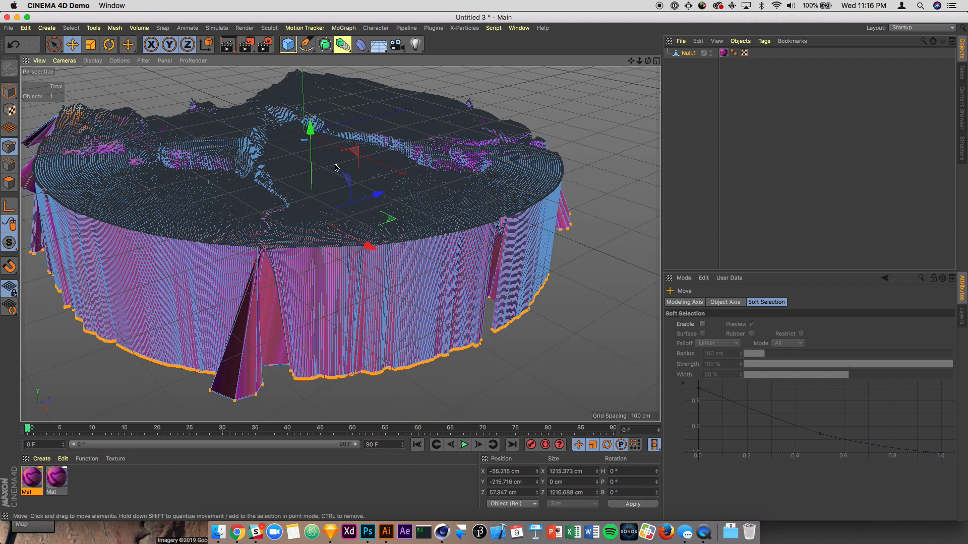
Step: Render a preview of the terrain with its side wall in the perspective view, then deselect the object
middle_click_drag(319, 144, 355, 176, "alt")
left_click(229, 44)
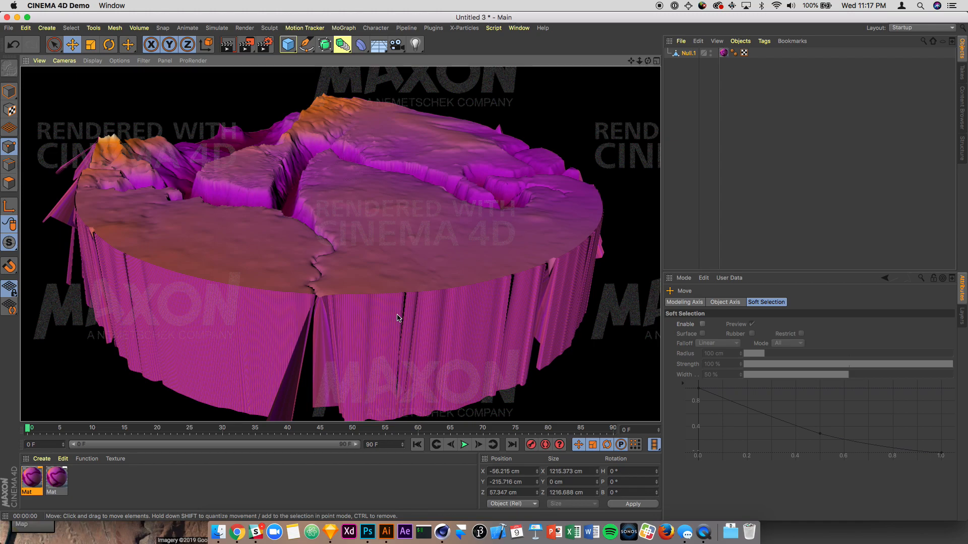
left_click(700, 81)
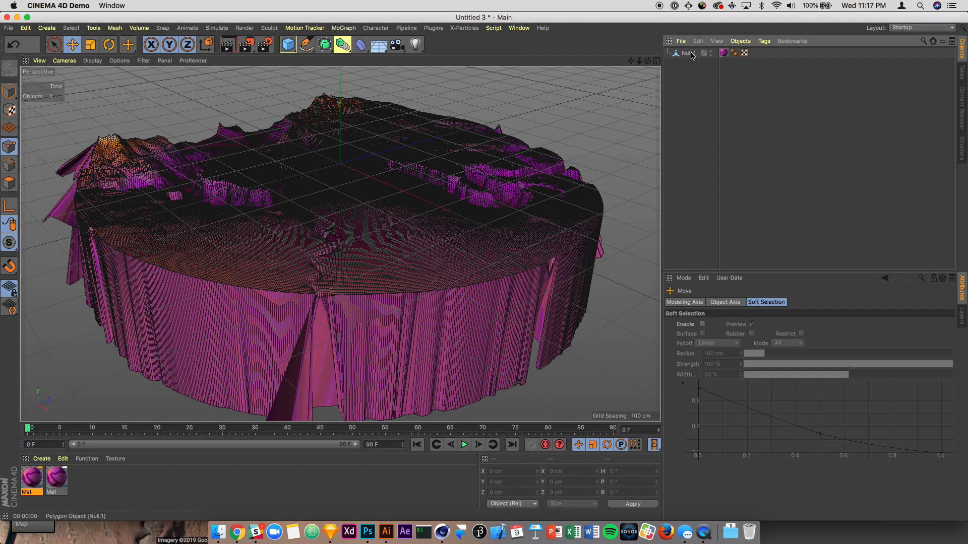
Step: Reselect the terrain object and pick a single polygon on its top surface near the front rim in Polygon mode
left_click(267, 281)
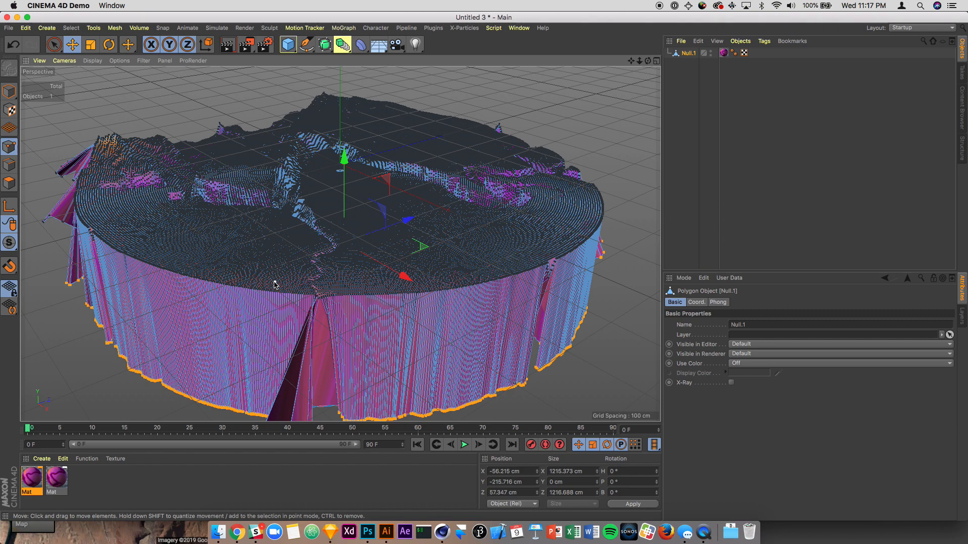
left_click(9, 183)
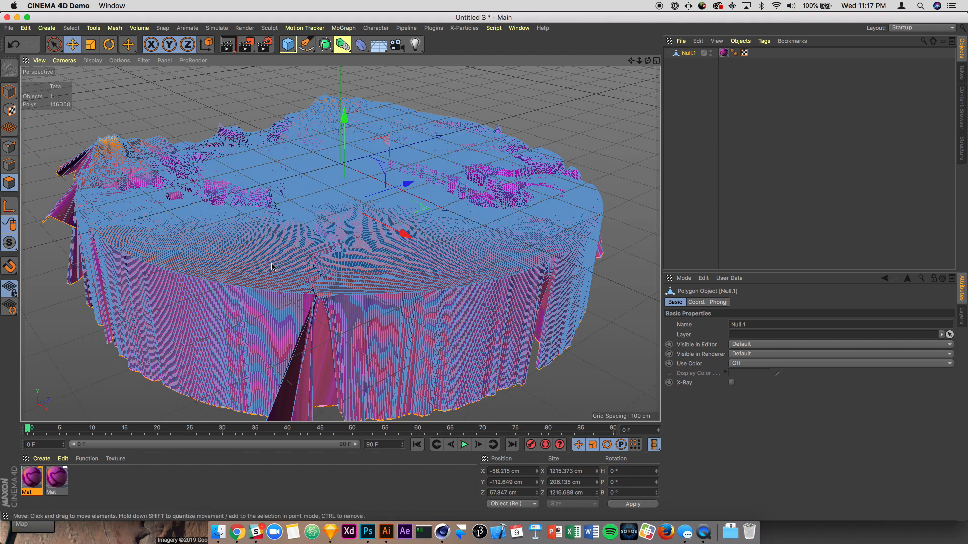
left_click(267, 266)
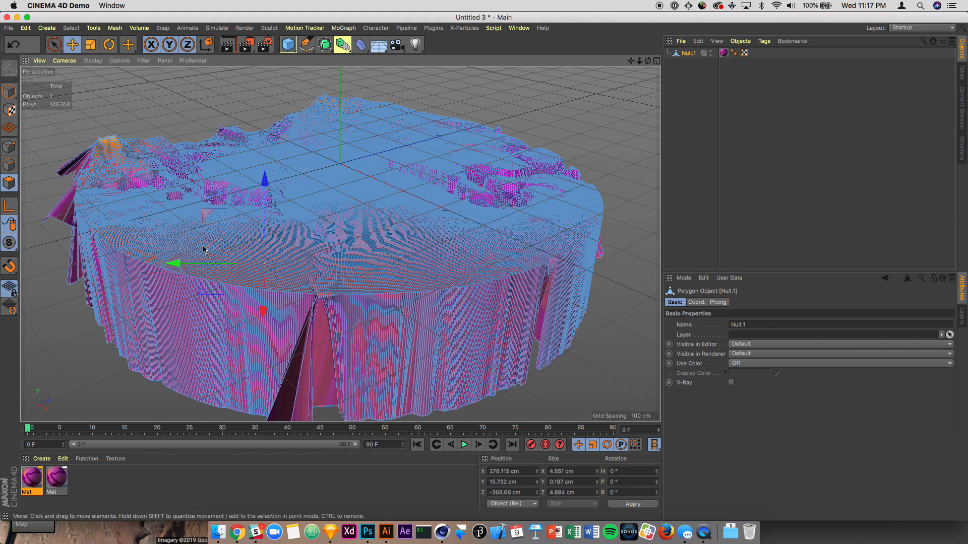